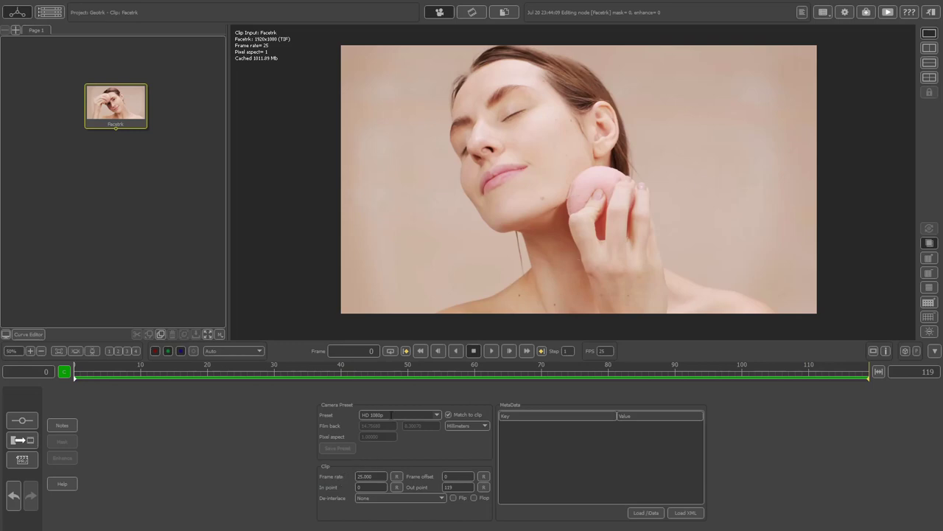
# Add a Geometry Track node and connect its input to the Facetrk clip's output.
pyautogui.rightClick(116, 128)
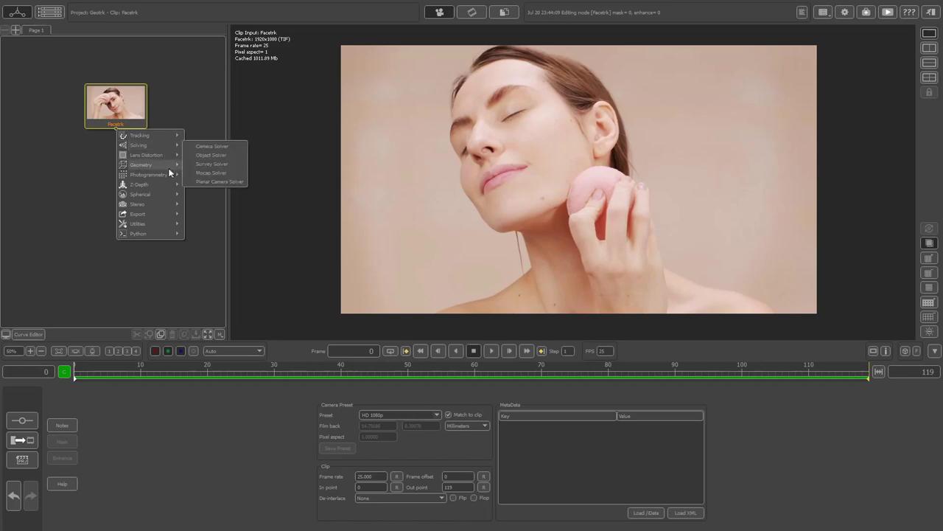
pyautogui.moveTo(170, 172)
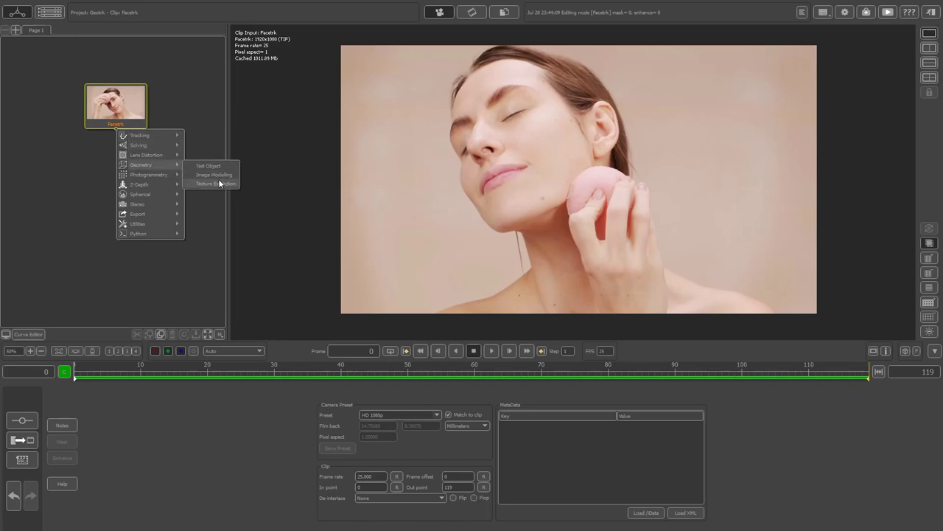
pyautogui.moveTo(165, 136)
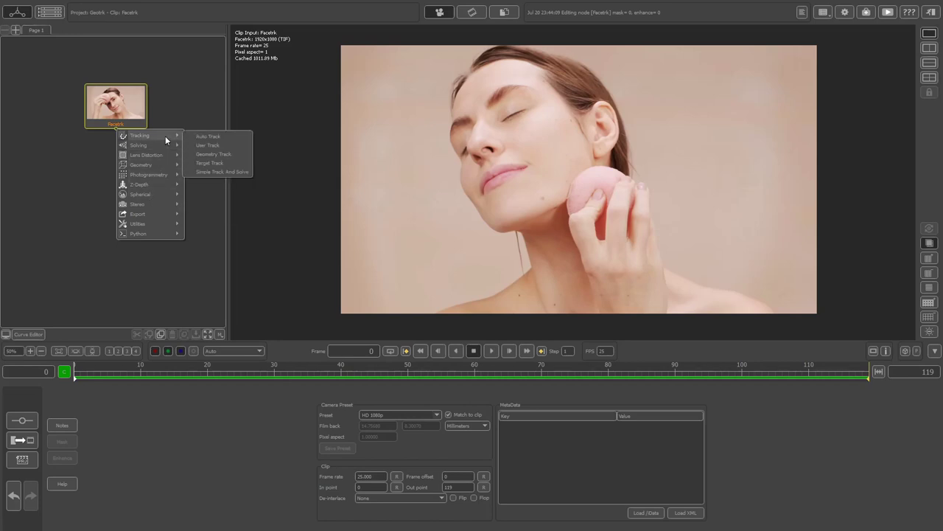
pyautogui.click(222, 154)
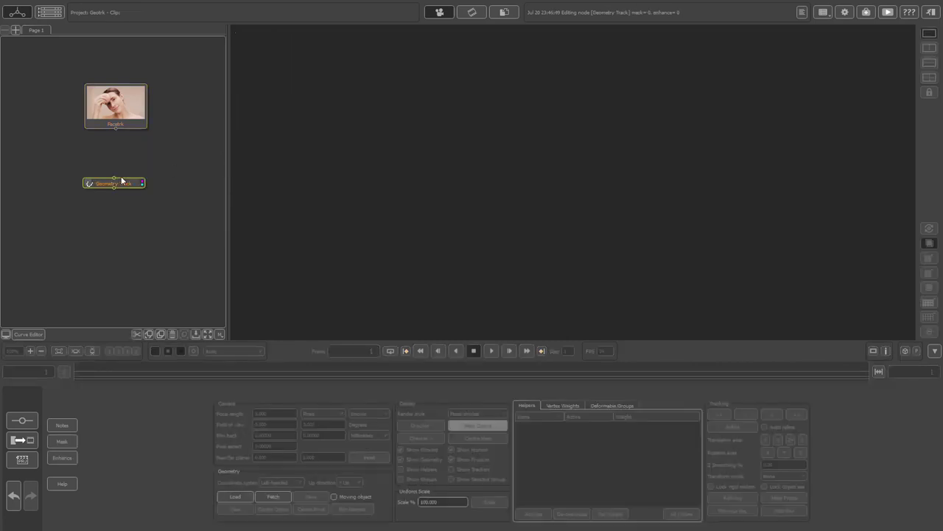
pyautogui.moveTo(114, 180); pyautogui.dragTo(116, 121)
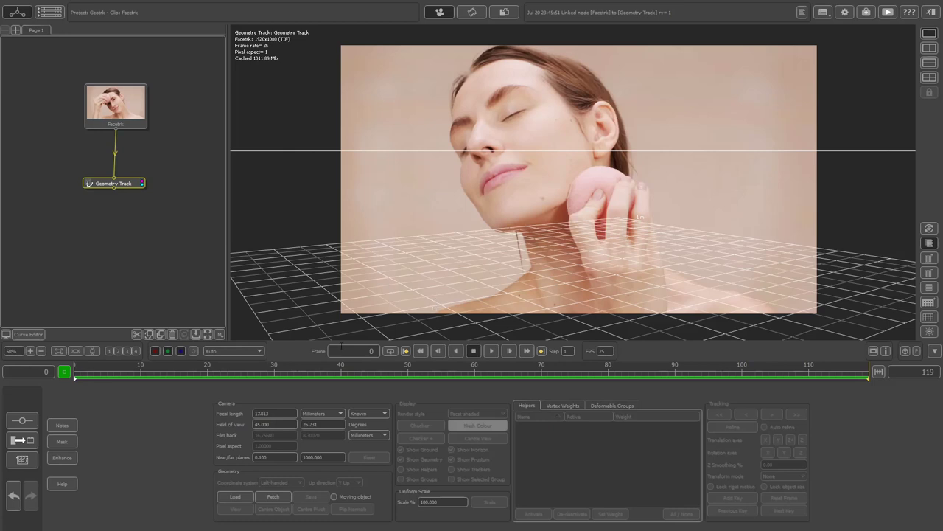
# Load FHEAD.obj as the tracking geometry, declining the pre-defined groups for deformable tracking.
pyautogui.click(236, 496)
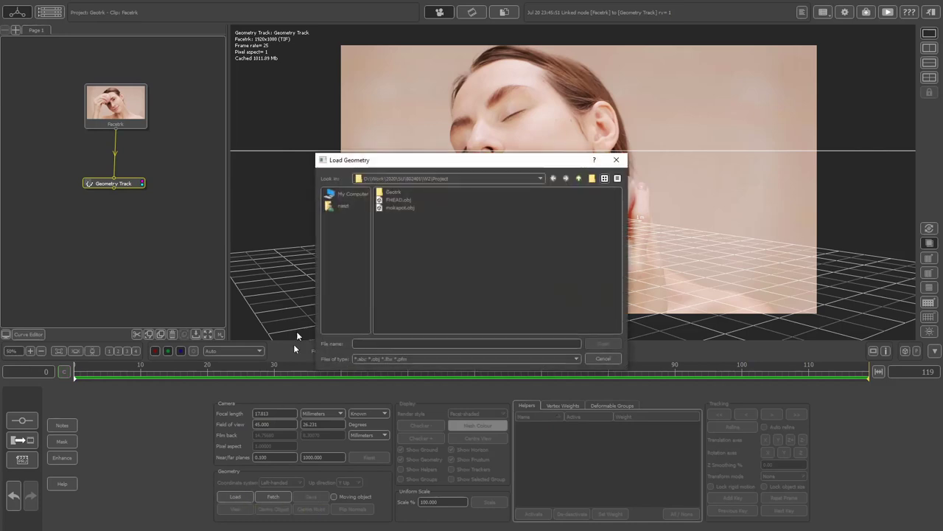
pyautogui.click(398, 200)
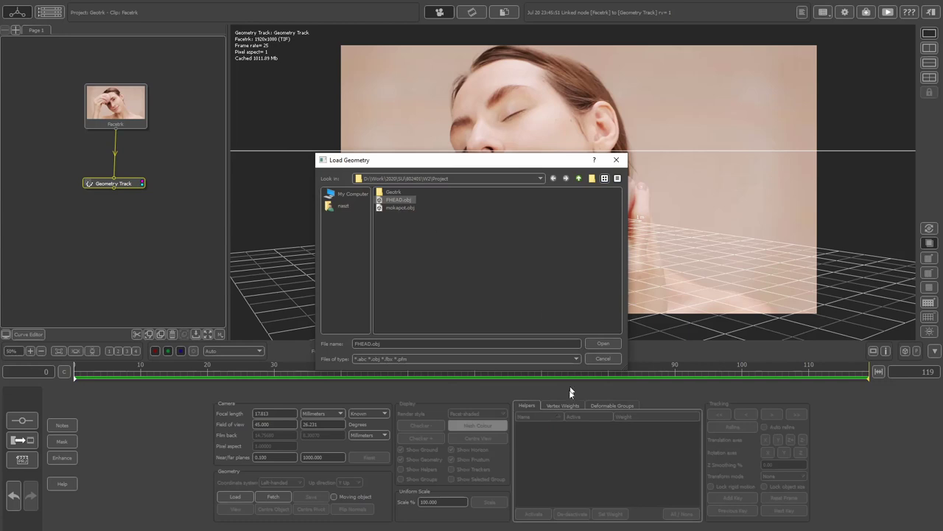
pyautogui.click(598, 344)
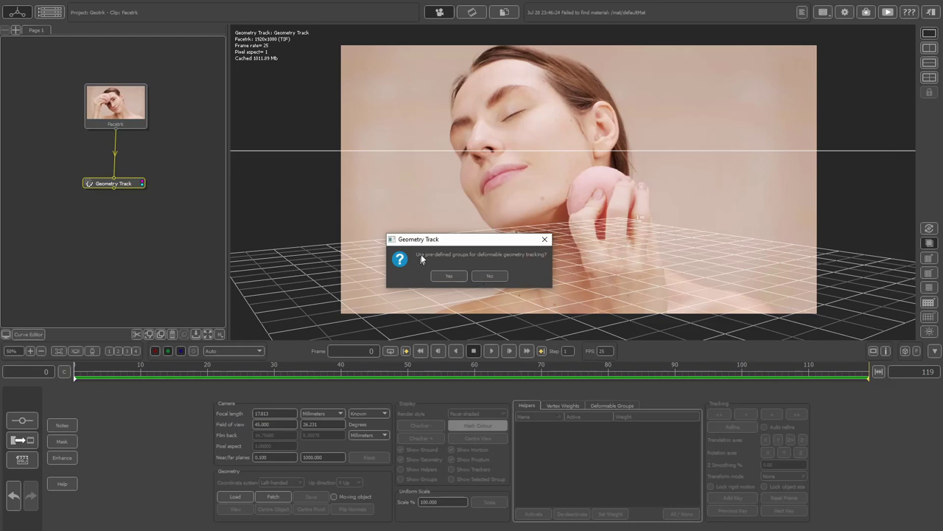
pyautogui.click(495, 275)
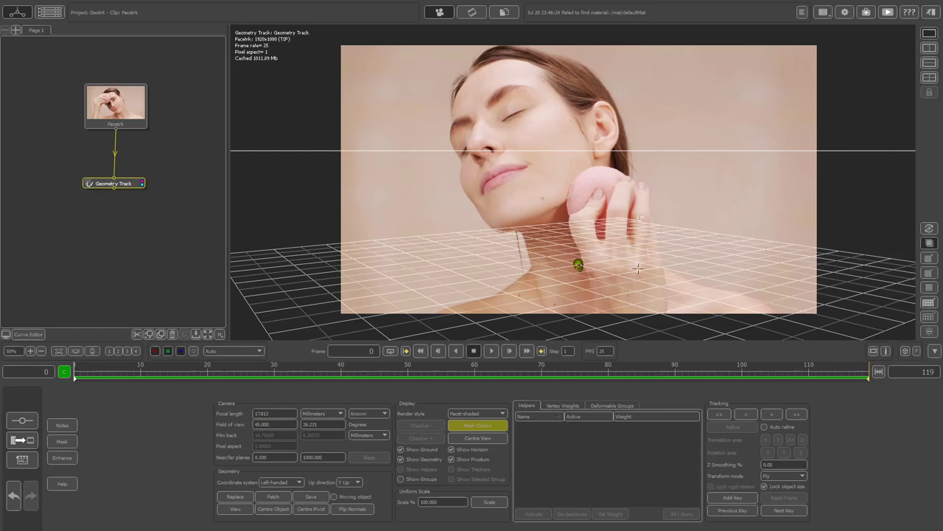
# Scale the small head model up to roughly the size of the woman's head and flip its normals.
pyautogui.click(777, 475)
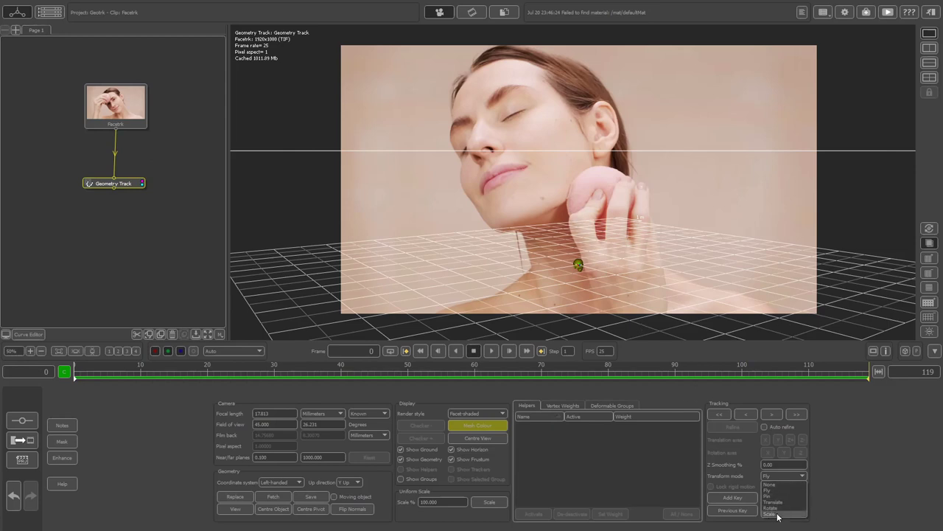
pyautogui.click(777, 516)
pyautogui.moveTo(588, 260); pyautogui.dragTo(653, 239)
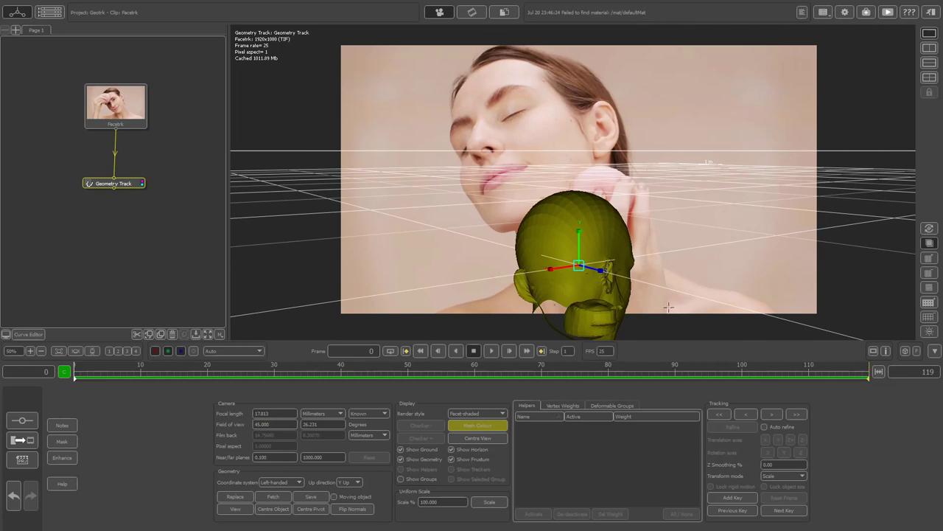
pyautogui.moveTo(686, 282); pyautogui.dragTo(693, 270, button='middle')
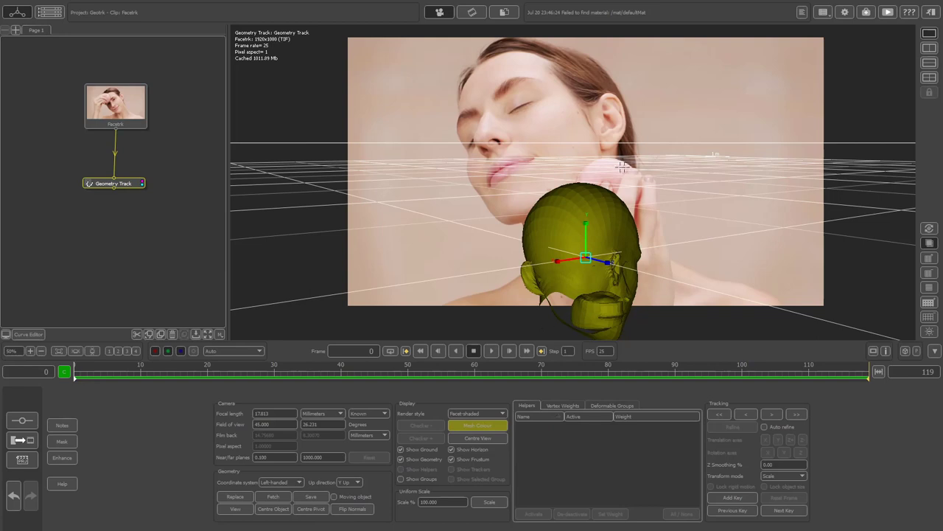
pyautogui.click(359, 514)
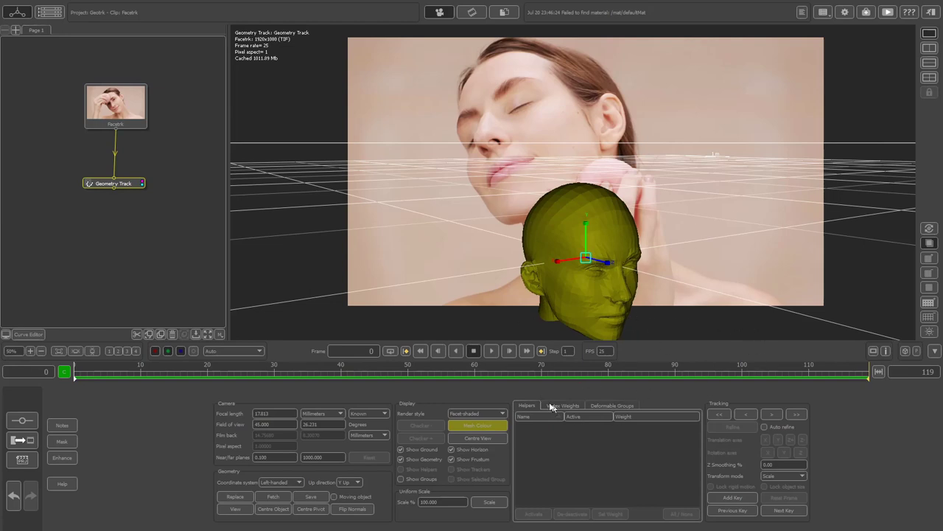
# Go to frame 34 and set the geometry's render style to Transparent.
pyautogui.moveTo(236, 374); pyautogui.dragTo(301, 385)
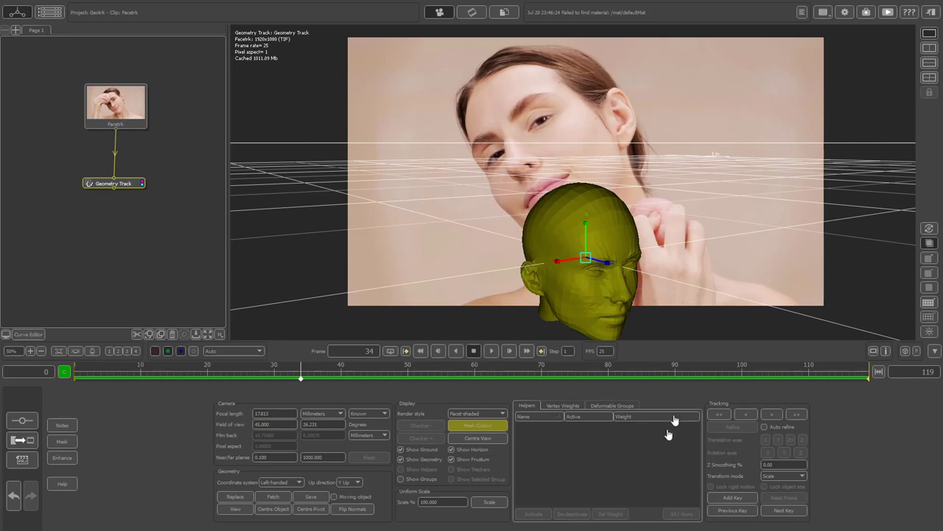
pyautogui.click(479, 413)
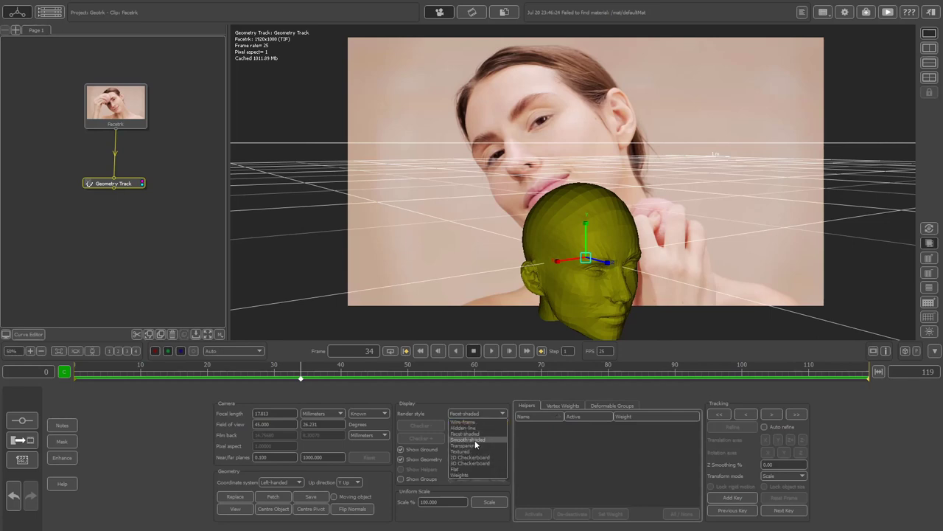
pyautogui.click(472, 445)
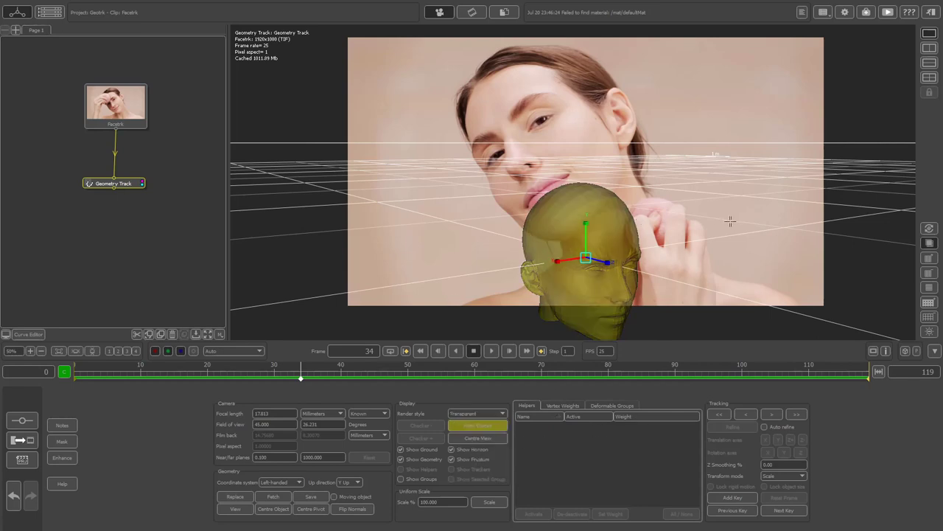
# Enlarge the head model slightly and rotate it to match the direction and tilt of the woman's face.
pyautogui.click(785, 476)
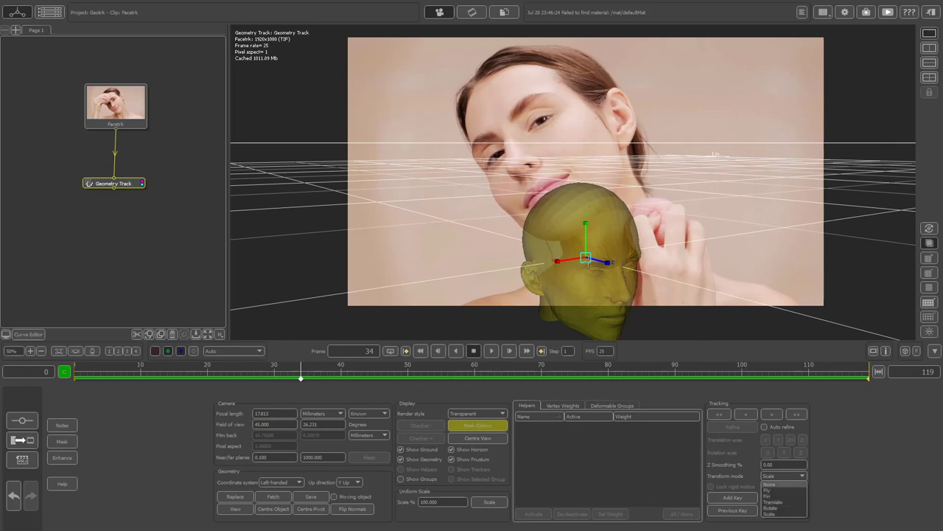
pyautogui.click(587, 260)
pyautogui.moveTo(589, 261); pyautogui.dragTo(590, 255)
pyautogui.click(788, 475)
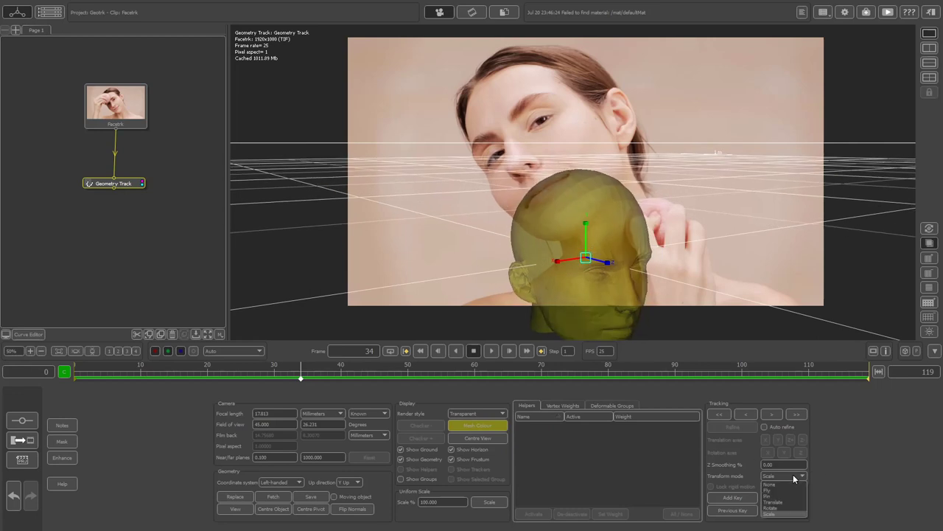
pyautogui.click(781, 509)
pyautogui.moveTo(598, 268); pyautogui.dragTo(569, 266)
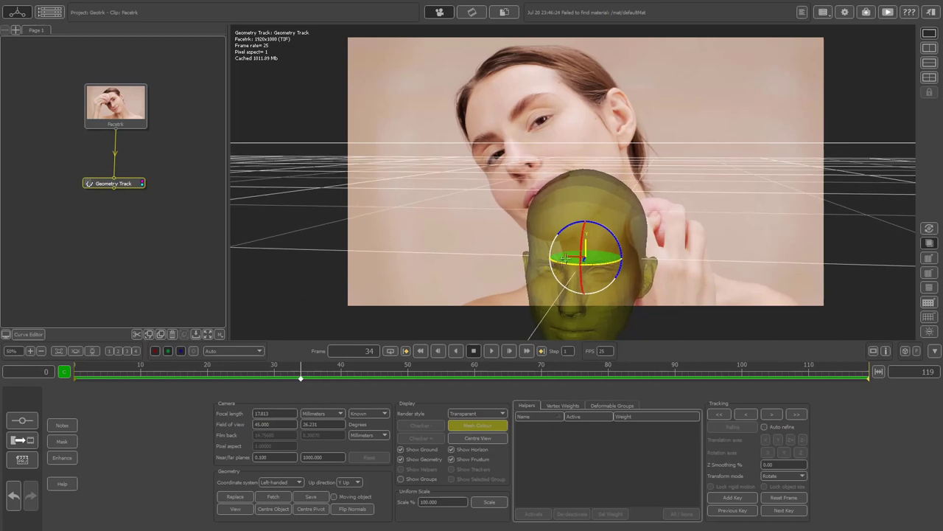
pyautogui.moveTo(610, 231)
pyautogui.mouseDown()
pyautogui.moveTo(587, 218)
pyautogui.moveTo(594, 235)
pyautogui.moveTo(583, 255)
pyautogui.moveTo(621, 247)
pyautogui.moveTo(605, 227)
pyautogui.mouseUp()
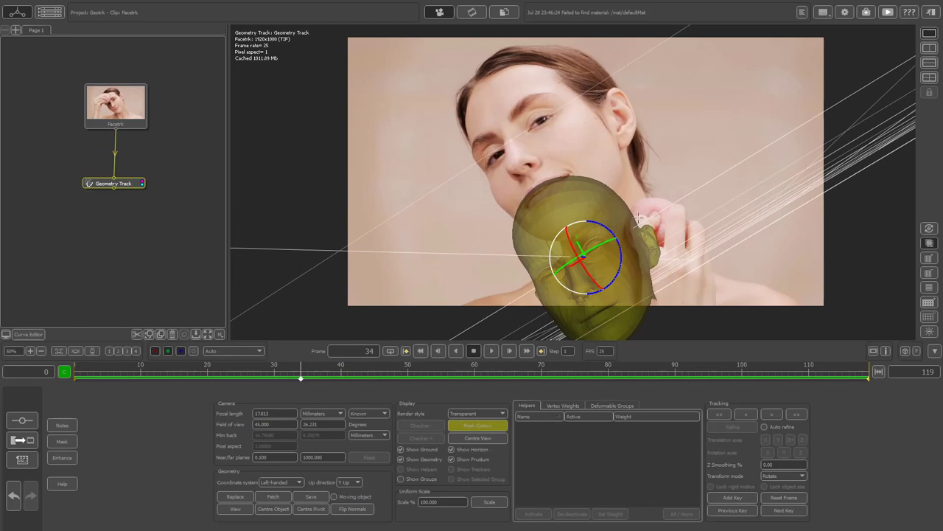
# Move the Geometry Track node further below the Facetrk clip in the node graph.
pyautogui.moveTo(102, 187); pyautogui.dragTo(81, 265)
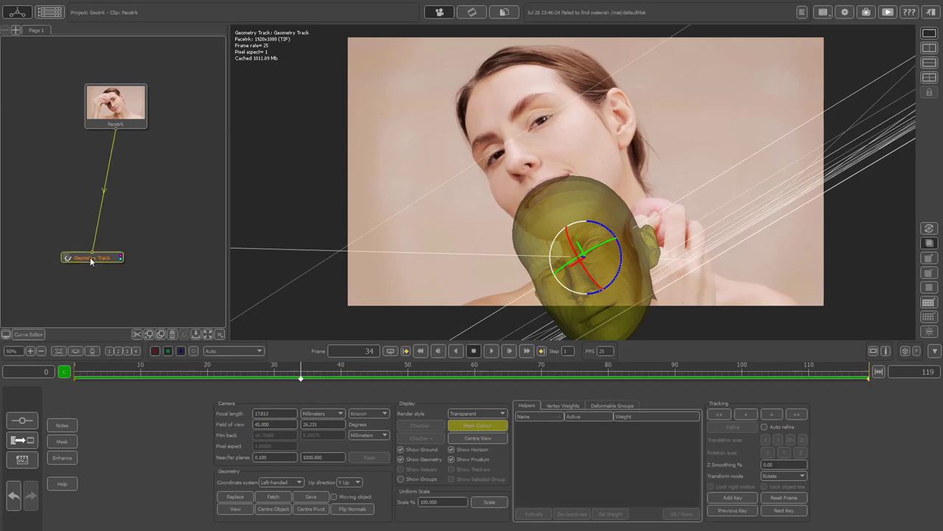
pyautogui.rightClick(116, 131)
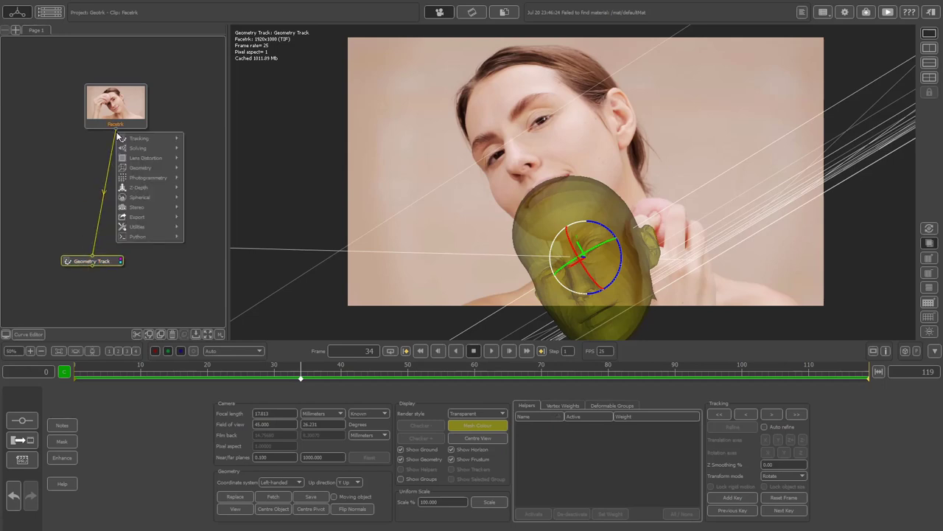
pyautogui.moveTo(165, 140)
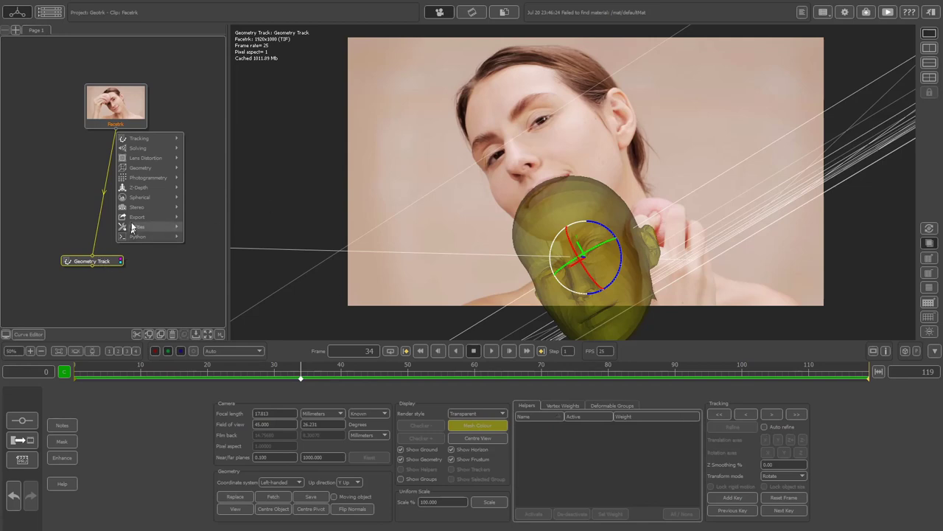
pyautogui.click(77, 173)
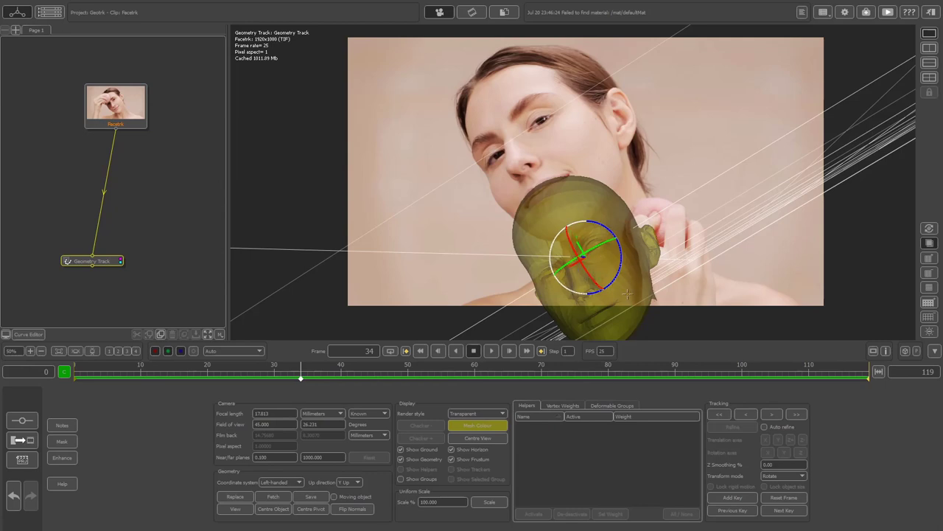
# Translate the head model up onto the woman's face at frame 34.
pyautogui.click(803, 478)
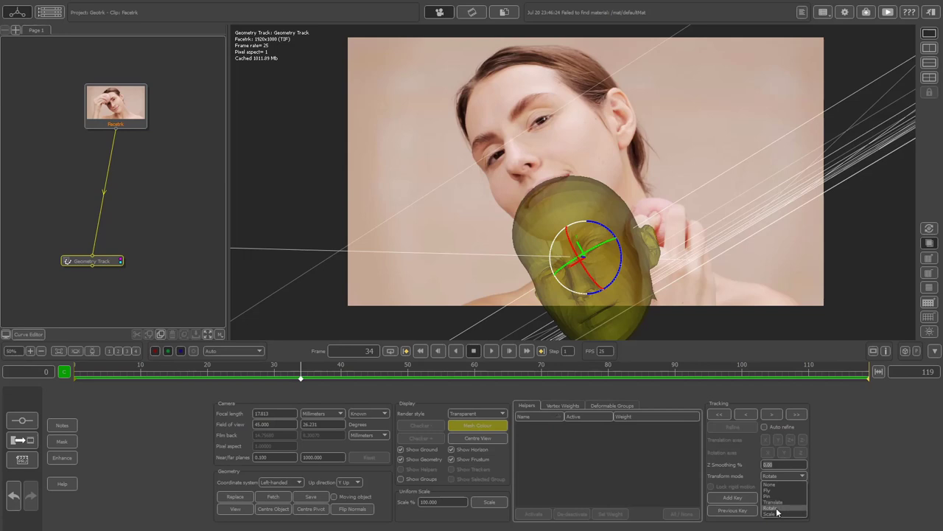
pyautogui.click(780, 507)
pyautogui.press('w')
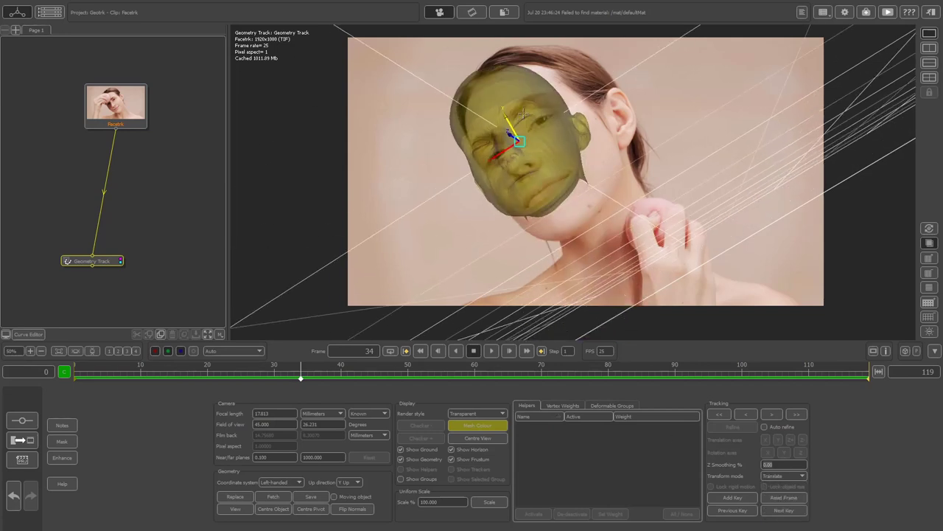
pyautogui.moveTo(523, 114)
pyautogui.mouseDown()
pyautogui.moveTo(535, 114)
pyautogui.moveTo(516, 147)
pyautogui.moveTo(498, 134)
pyautogui.moveTo(525, 144)
pyautogui.moveTo(530, 113)
pyautogui.moveTo(539, 113)
pyautogui.moveTo(538, 140)
pyautogui.moveTo(522, 161)
pyautogui.moveTo(533, 115)
pyautogui.mouseUp()
# Fine-tune the head model with the transform modes until its eyes, nose, mouth and jaw line up with the woman's face.
pyautogui.click(787, 481)
pyautogui.click(781, 506)
pyautogui.click(783, 477)
pyautogui.click(781, 487)
pyautogui.hotkey('ctrl', 'z')
pyautogui.click(783, 476)
pyautogui.click(775, 487)
pyautogui.click(783, 476)
pyautogui.click(775, 486)
pyautogui.click(783, 477)
pyautogui.click(780, 506)
pyautogui.click(783, 477)
pyautogui.click(775, 487)
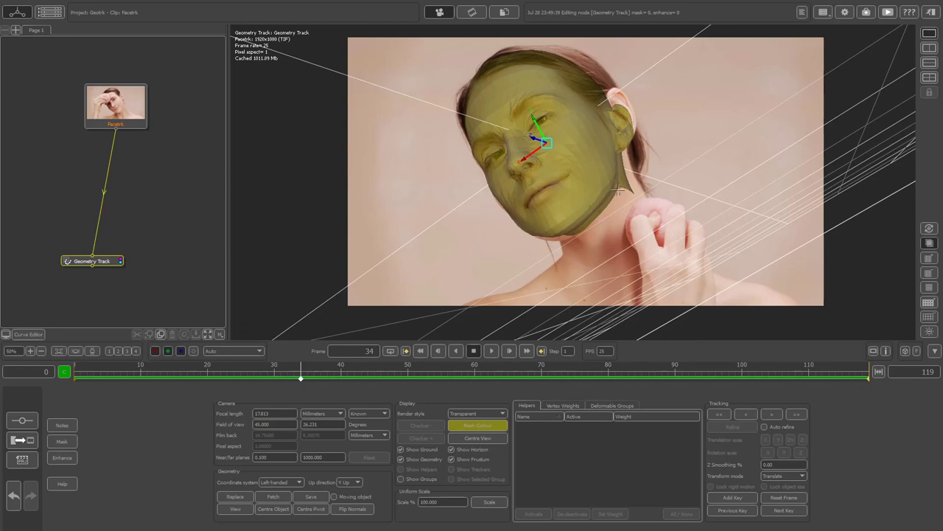
# Open the Geometry Track node's mask editor and delete all existing roto shapes.
pyautogui.click(70, 443)
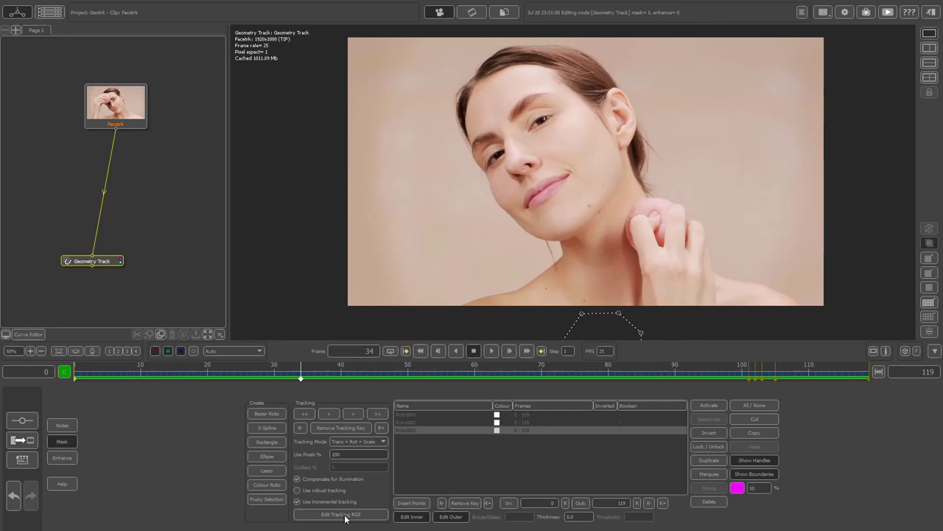
pyautogui.click(709, 501)
pyautogui.click(459, 415)
pyautogui.click(709, 501)
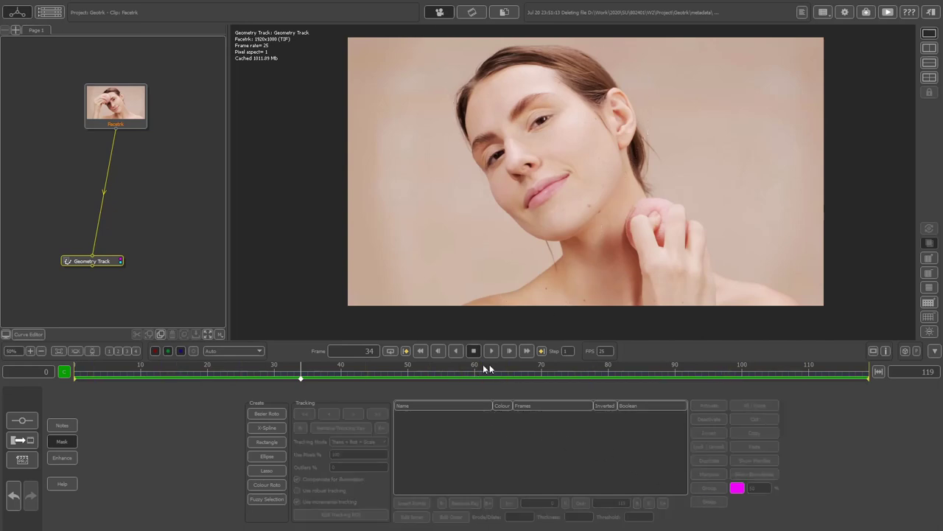
# Draw a closed Bezier roto mask around the hand and sponge at frame 34, extending below the image edge.
pyautogui.click(266, 415)
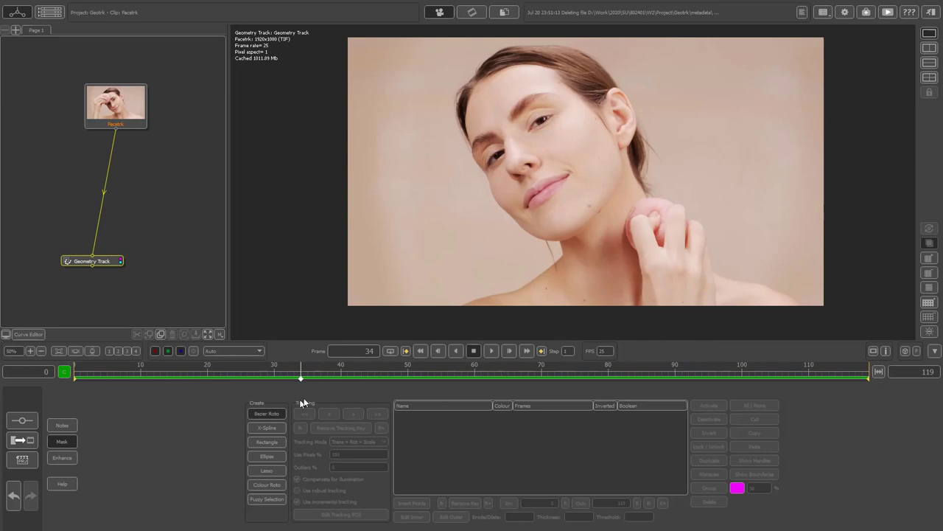
pyautogui.click(638, 311)
pyautogui.click(630, 254)
pyautogui.click(618, 233)
pyautogui.click(630, 195)
pyautogui.click(655, 187)
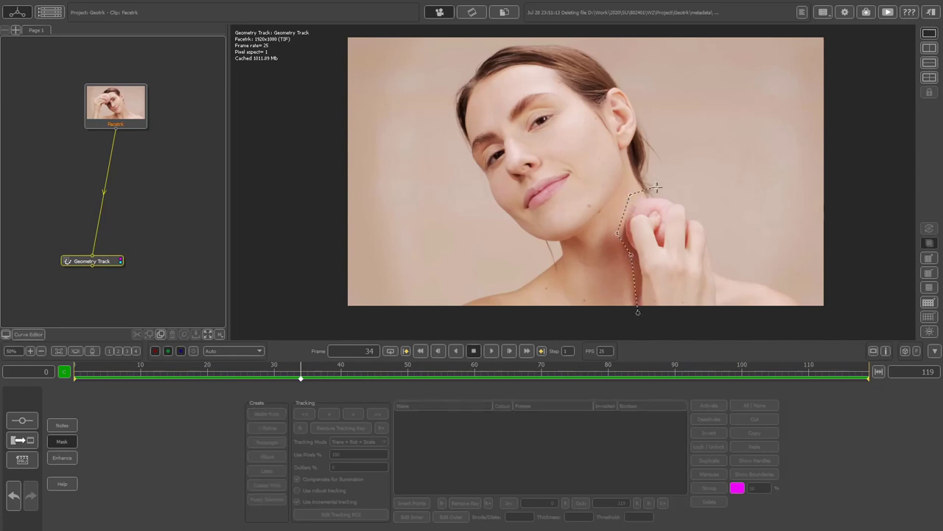
pyautogui.click(726, 291)
pyautogui.click(722, 319)
pyautogui.click(638, 312)
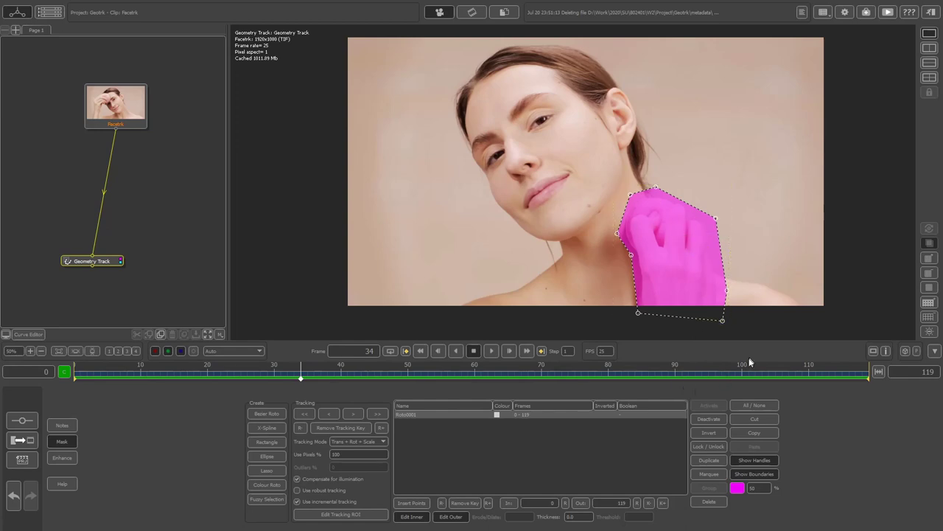
# Move and reshape the roto mask at frame 0 to cover the hand and sponge, keeping its base below the image edge.
pyautogui.moveTo(280, 375); pyautogui.dragTo(68, 358)
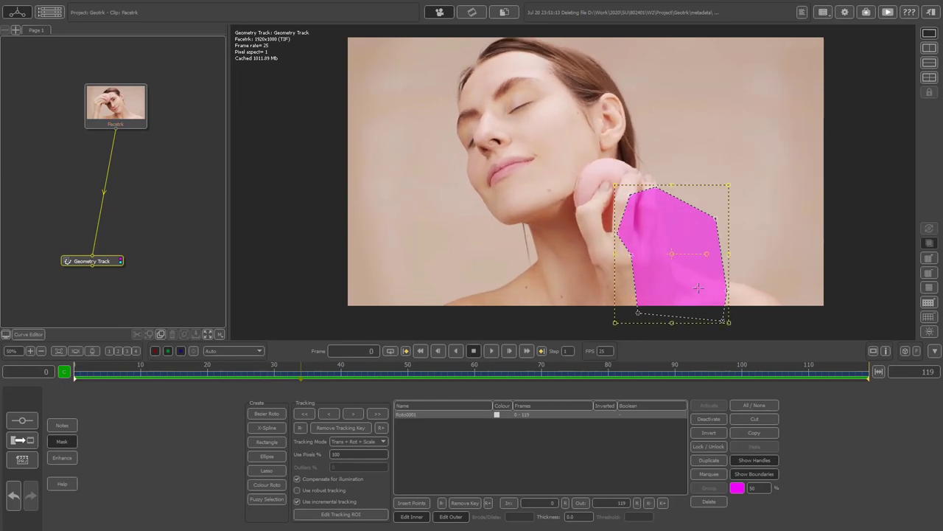
pyautogui.moveTo(696, 290); pyautogui.dragTo(647, 285)
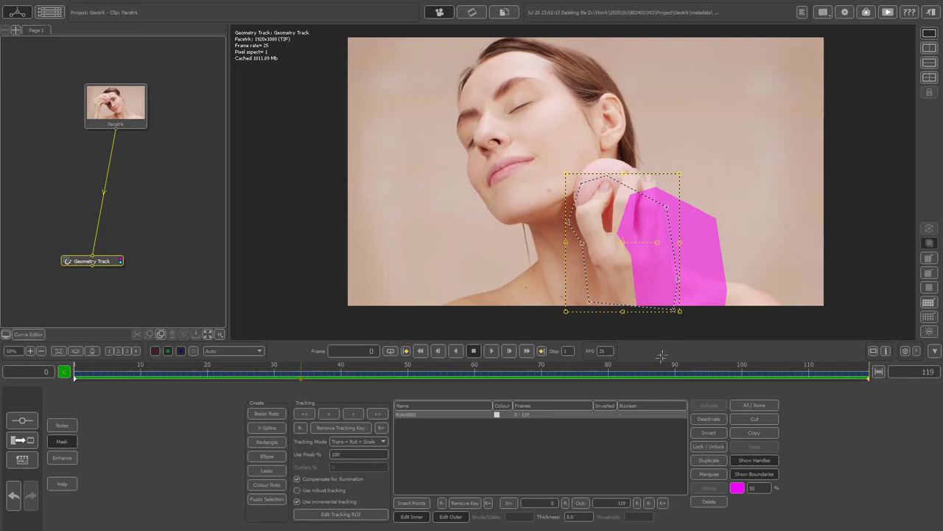
pyautogui.click(613, 335)
pyautogui.moveTo(605, 303); pyautogui.dragTo(609, 314)
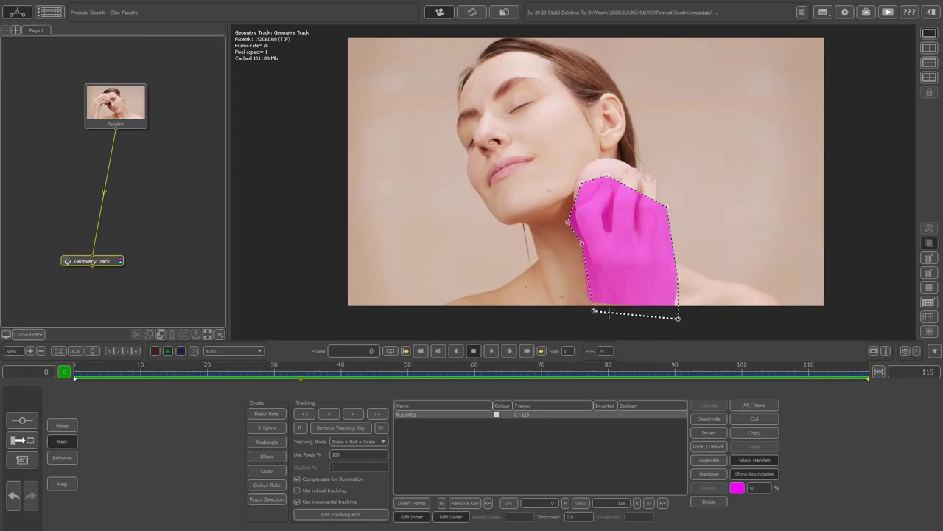
pyautogui.moveTo(594, 179); pyautogui.dragTo(592, 155)
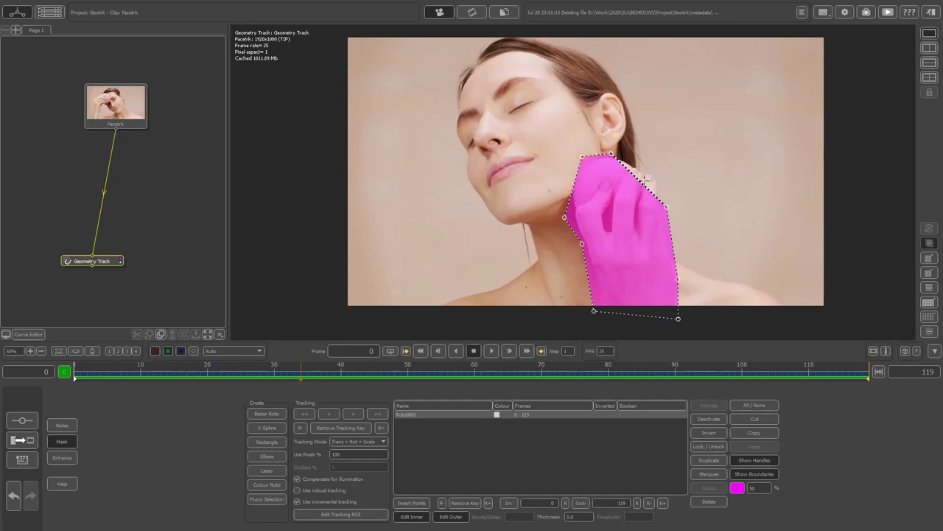
pyautogui.moveTo(639, 181); pyautogui.dragTo(663, 177)
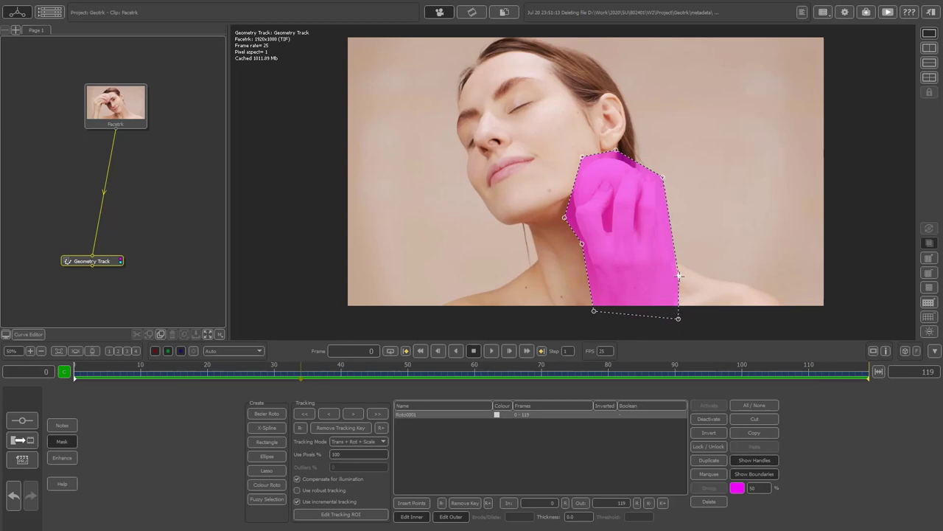
# Adjust the mask's outline at frame 16 to fit closely around the hand, fingers and sponge.
pyautogui.click(194, 374)
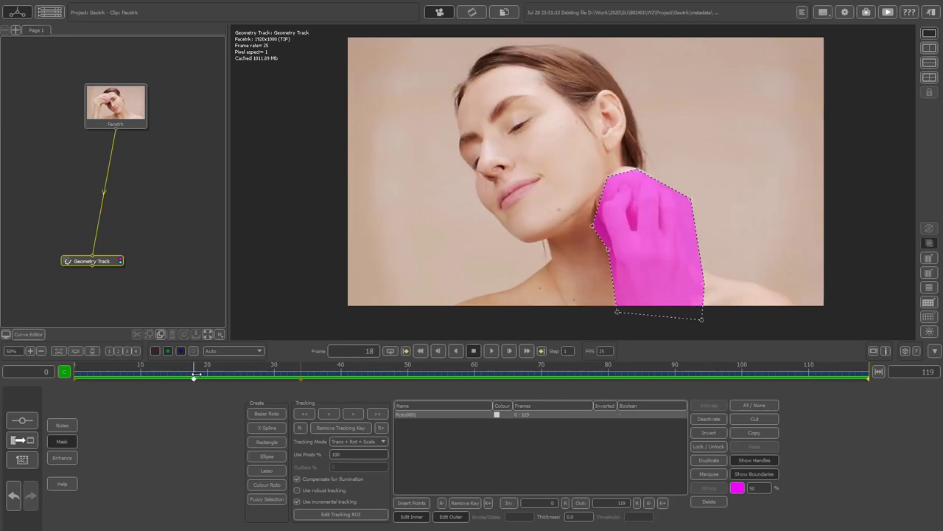
pyautogui.moveTo(193, 375); pyautogui.dragTo(180, 375)
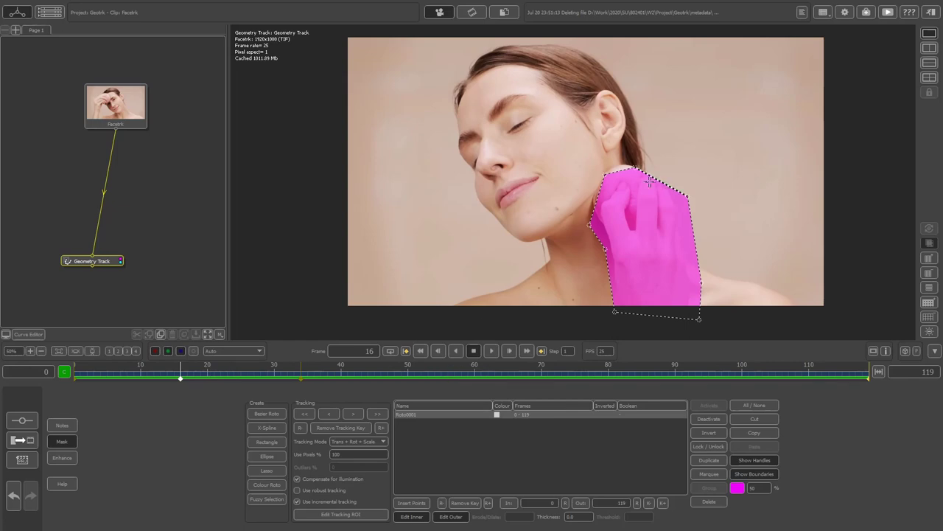
pyautogui.moveTo(589, 224); pyautogui.dragTo(587, 213)
pyautogui.moveTo(605, 174)
pyautogui.mouseDown()
pyautogui.moveTo(603, 164)
pyautogui.moveTo(640, 164)
pyautogui.moveTo(609, 161)
pyautogui.mouseUp()
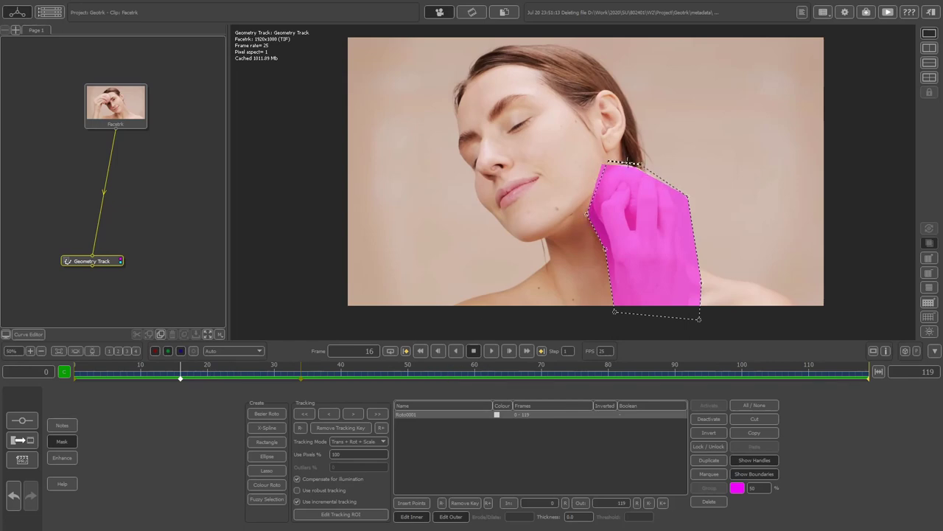
pyautogui.moveTo(688, 196); pyautogui.dragTo(688, 193)
pyautogui.moveTo(640, 164); pyautogui.dragTo(641, 160)
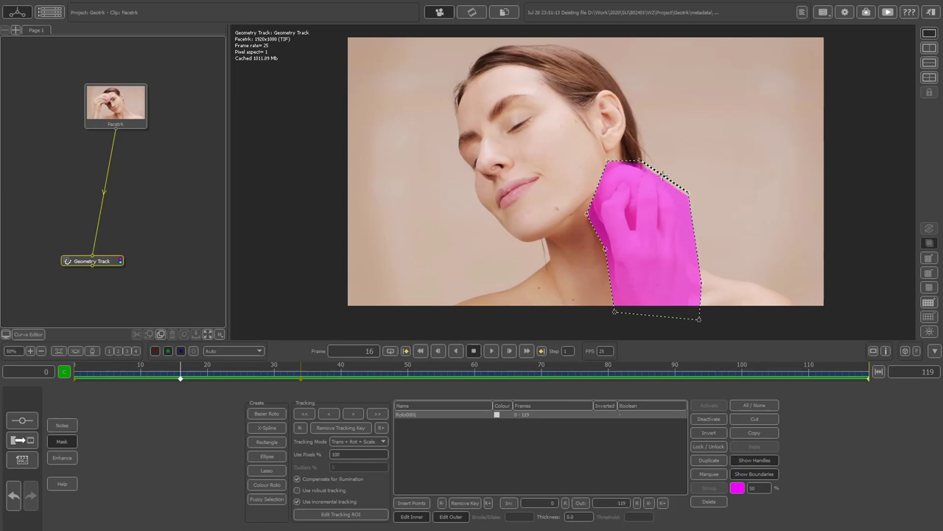
pyautogui.moveTo(701, 284); pyautogui.dragTo(704, 281)
pyautogui.moveTo(688, 193); pyautogui.dragTo(681, 192)
pyautogui.moveTo(701, 283); pyautogui.dragTo(695, 285)
# Move and reshape the mask at frame 60 around the raised hand, sponge and forearm, and insert extra outline points.
pyautogui.moveTo(179, 372); pyautogui.dragTo(478, 383)
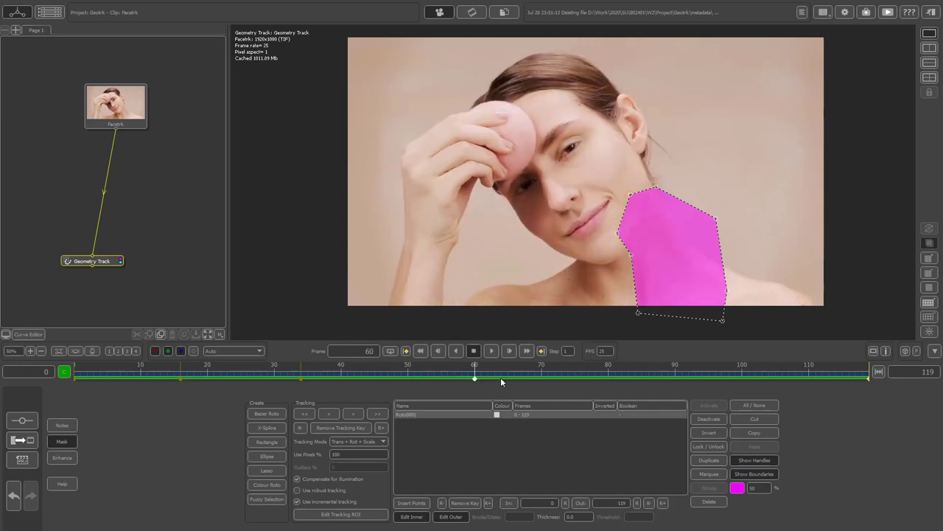
pyautogui.moveTo(687, 243); pyautogui.dragTo(447, 181)
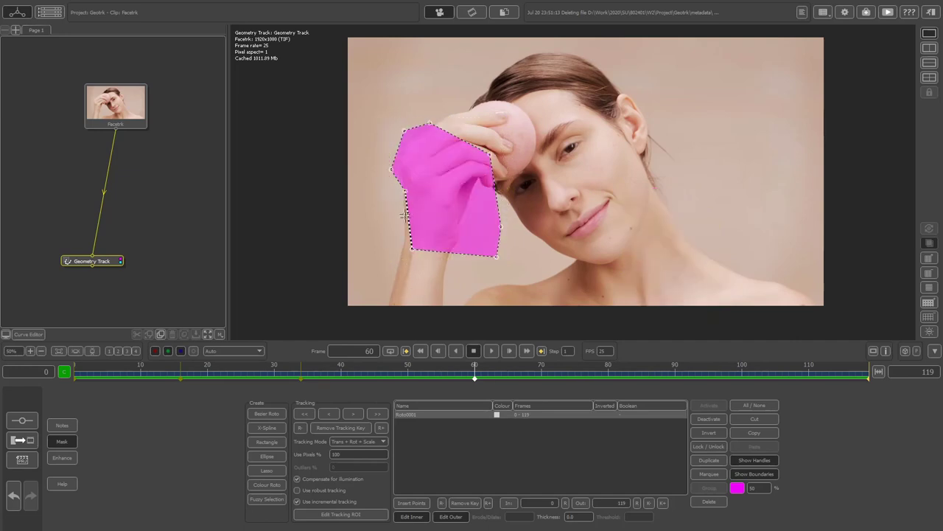
pyautogui.moveTo(429, 258); pyautogui.dragTo(403, 324)
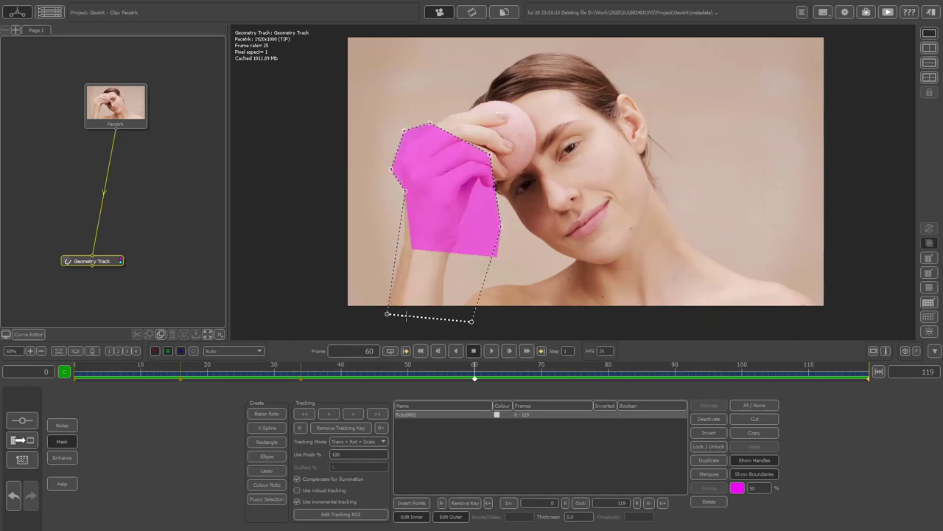
pyautogui.moveTo(404, 191); pyautogui.dragTo(396, 221)
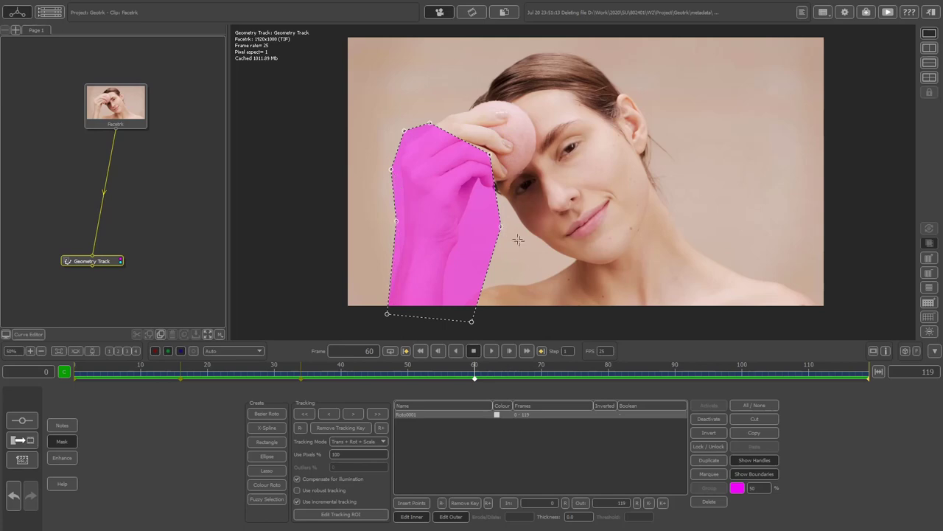
pyautogui.moveTo(502, 226); pyautogui.dragTo(465, 241)
pyautogui.moveTo(471, 322); pyautogui.dragTo(454, 319)
pyautogui.moveTo(456, 137); pyautogui.dragTo(522, 106)
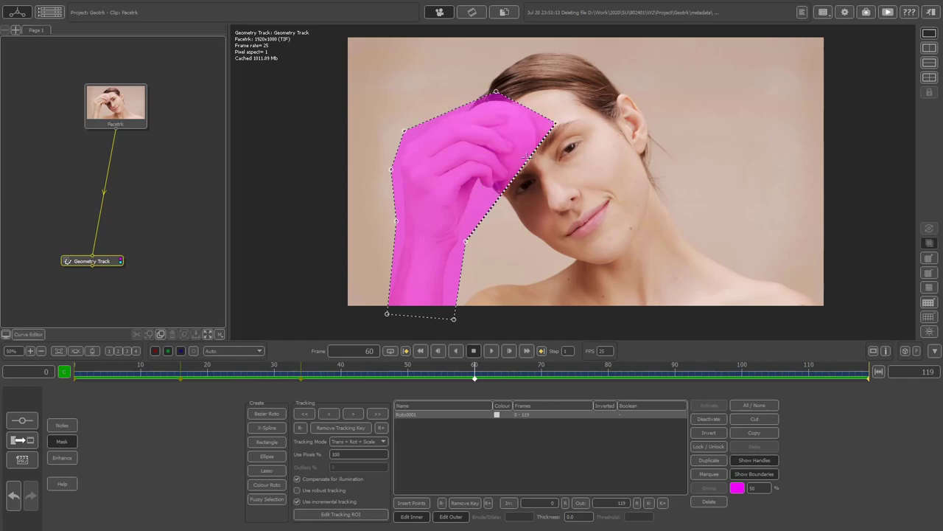
pyautogui.moveTo(554, 120); pyautogui.dragTo(547, 114)
pyautogui.moveTo(465, 241)
pyautogui.mouseDown()
pyautogui.moveTo(468, 252)
pyautogui.moveTo(469, 243)
pyautogui.mouseUp()
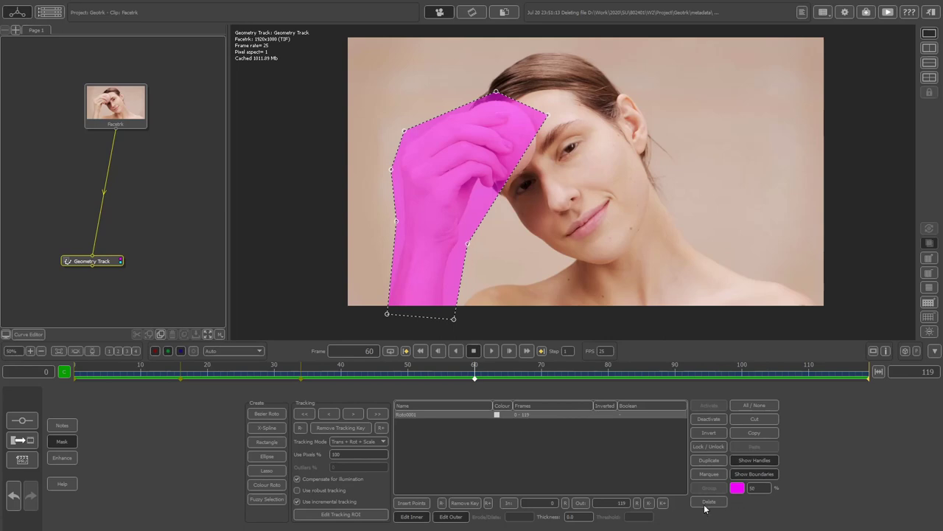
pyautogui.click(413, 503)
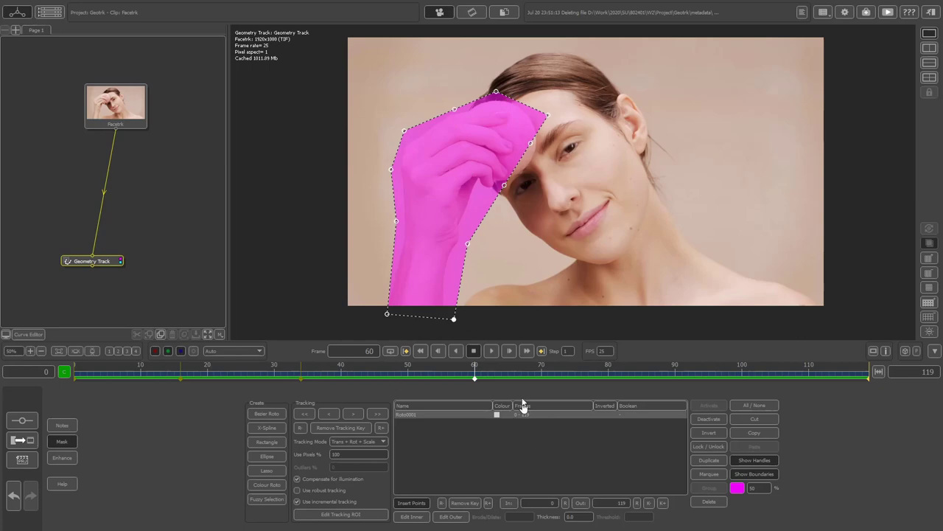
pyautogui.click(460, 276)
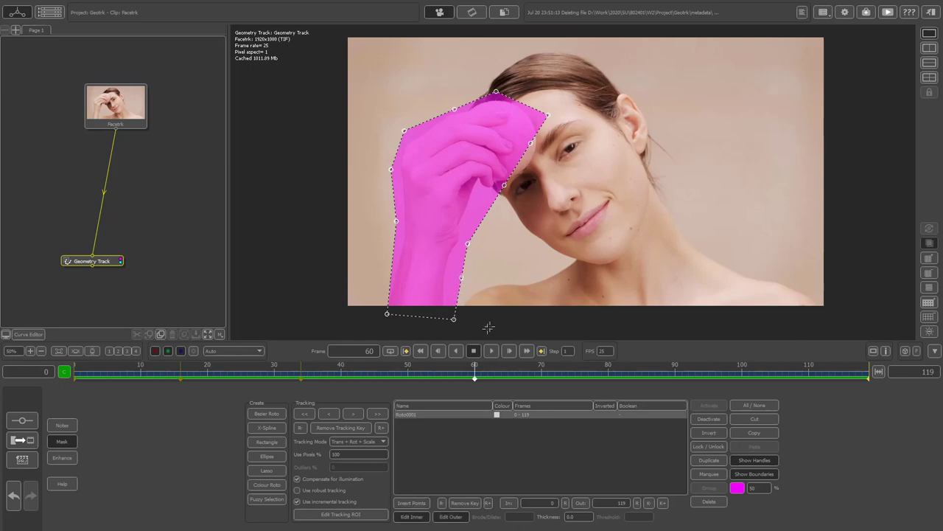
# Delete the roto shape and draw a new closed Bezier mask with more points around the hand, sponge and forearm at frame 60.
pyautogui.moveTo(475, 382); pyautogui.dragTo(301, 390)
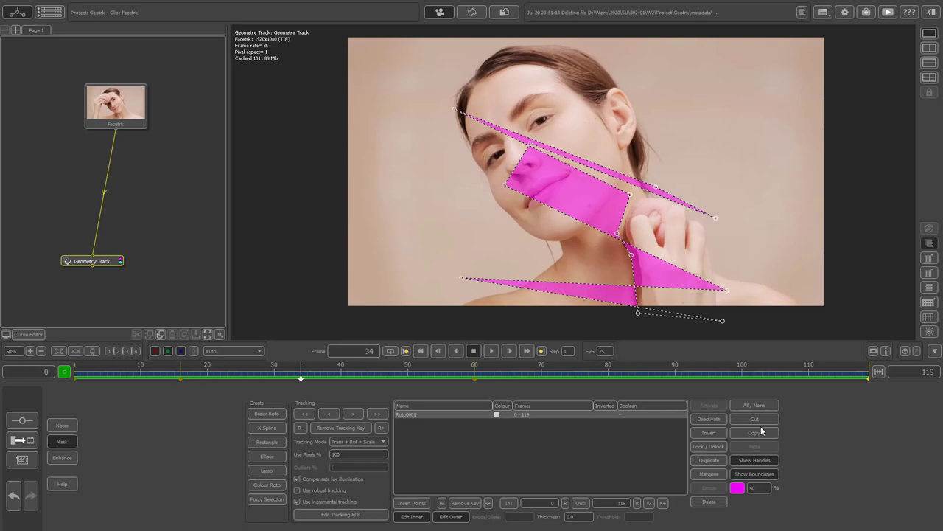
pyautogui.click(711, 503)
pyautogui.moveTo(301, 378); pyautogui.dragTo(474, 377)
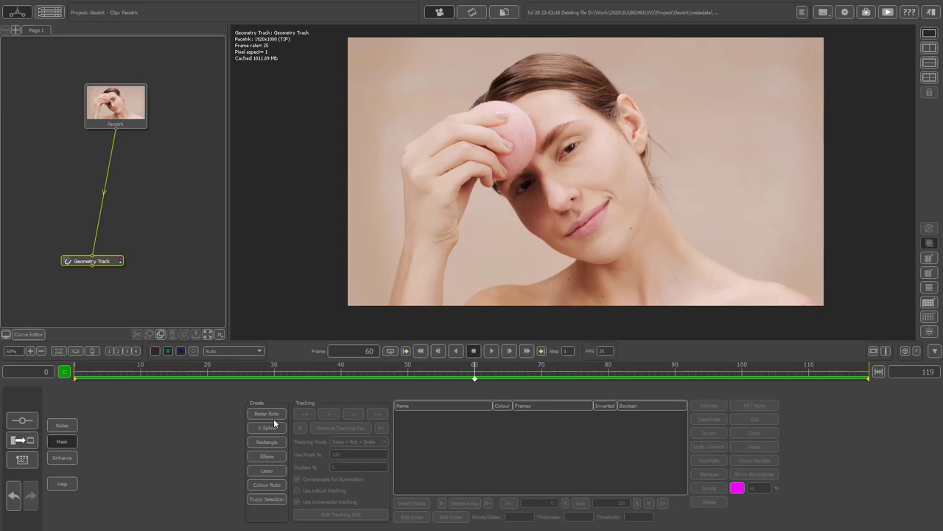
pyautogui.click(380, 309)
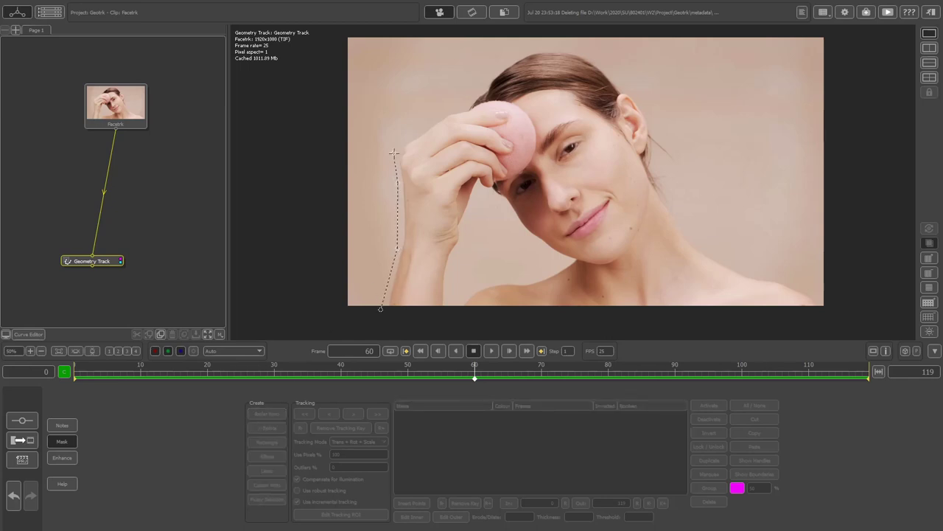
pyautogui.click(405, 133)
pyautogui.click(524, 96)
pyautogui.click(546, 145)
pyautogui.click(445, 322)
pyautogui.click(380, 308)
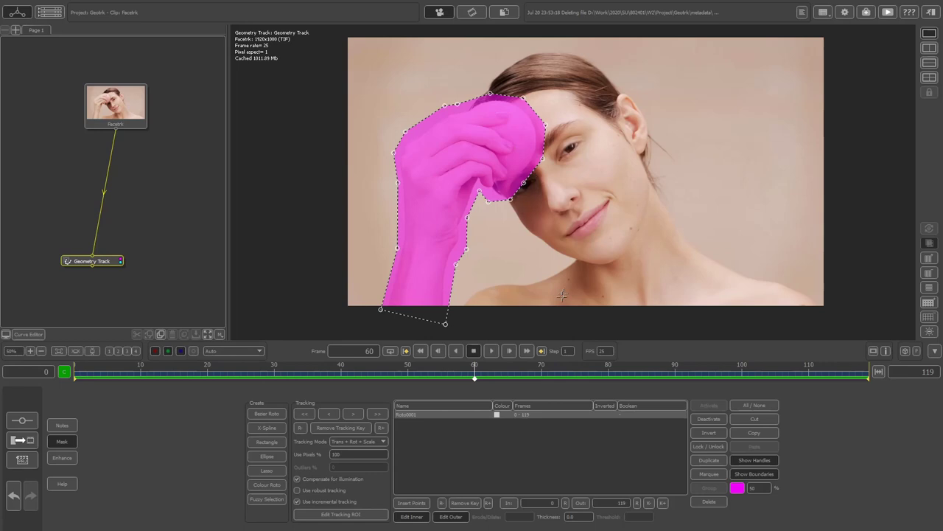
# Move and reshape the new mask at frame 79 so it fits the hand, sponge and forearm.
pyautogui.moveTo(564, 373); pyautogui.dragTo(601, 372)
pyautogui.moveTo(458, 187); pyautogui.dragTo(450, 193)
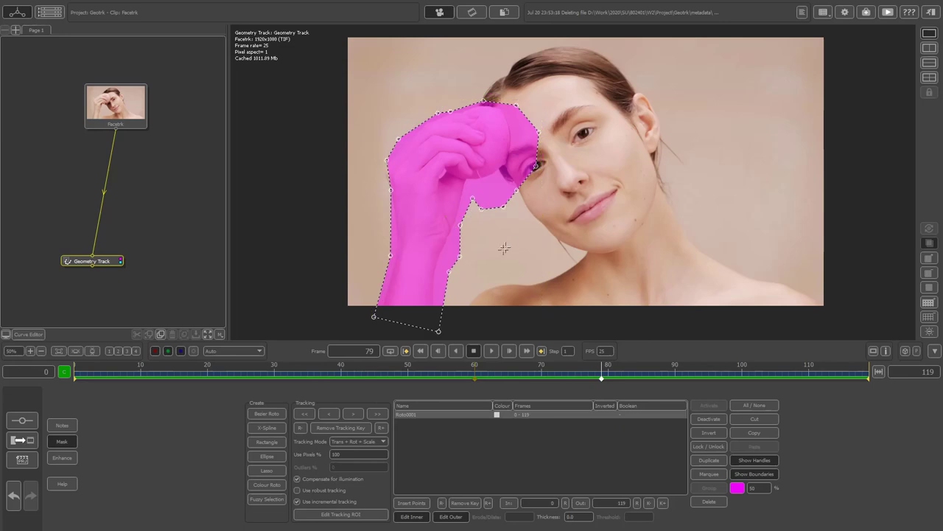
pyautogui.moveTo(387, 161); pyautogui.dragTo(385, 190)
pyautogui.moveTo(439, 113); pyautogui.dragTo(454, 109)
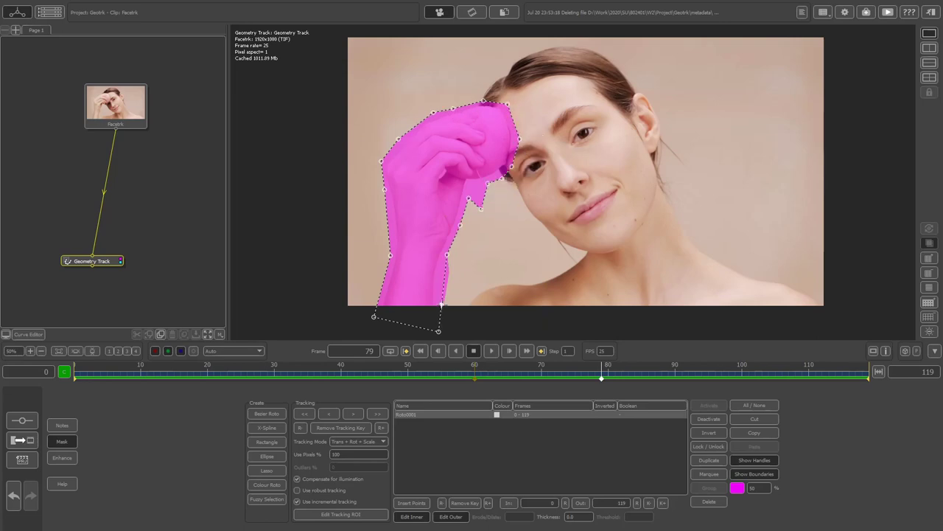
pyautogui.moveTo(379, 275); pyautogui.dragTo(379, 275)
pyautogui.moveTo(465, 220); pyautogui.dragTo(459, 221)
pyautogui.moveTo(450, 273); pyautogui.dragTo(440, 272)
pyautogui.moveTo(504, 192); pyautogui.dragTo(499, 185)
pyautogui.moveTo(529, 162); pyautogui.dragTo(524, 163)
pyautogui.moveTo(389, 157); pyautogui.dragTo(384, 157)
# Keyframe the mask to follow the hand and sponge at further frames after 60, including 95, 97 and 102.
pyautogui.moveTo(529, 369); pyautogui.dragTo(708, 368)
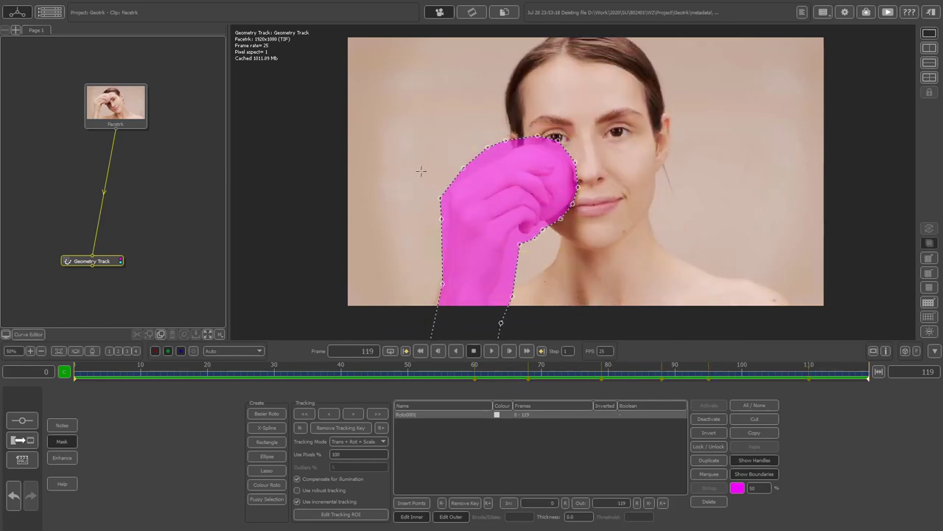
pyautogui.click(755, 368)
pyautogui.moveTo(537, 224); pyautogui.dragTo(503, 214)
pyautogui.moveTo(419, 328); pyautogui.dragTo(398, 326)
pyautogui.moveTo(494, 332); pyautogui.dragTo(460, 333)
pyautogui.moveTo(511, 140); pyautogui.dragTo(522, 140)
pyautogui.click(723, 369)
pyautogui.moveTo(424, 248); pyautogui.dragTo(415, 234)
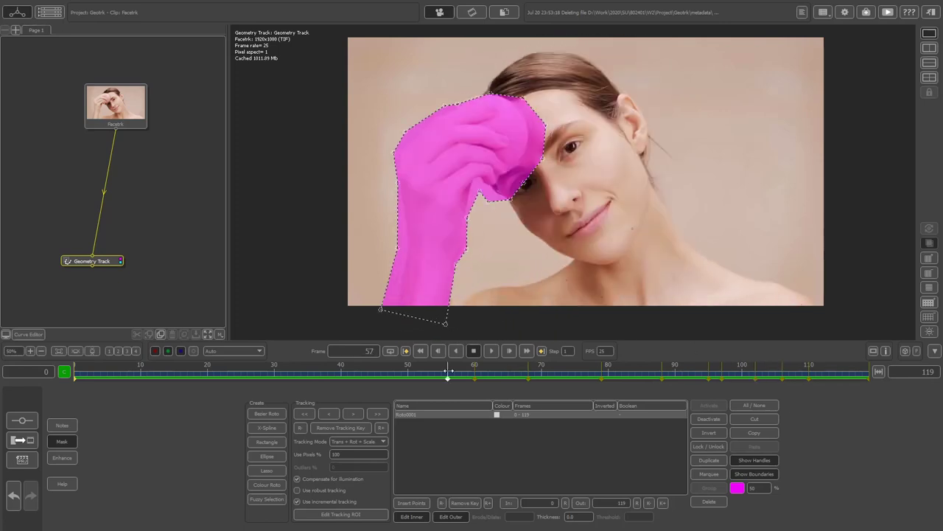
# Reshape the mask at frames between 50 and 55 to cover the hand as it sweeps across the face.
pyautogui.moveTo(550, 298); pyautogui.dragTo(559, 296)
pyautogui.moveTo(574, 142); pyautogui.dragTo(577, 149)
pyautogui.moveTo(606, 146); pyautogui.dragTo(611, 155)
pyautogui.moveTo(593, 249); pyautogui.dragTo(606, 247)
pyautogui.moveTo(538, 312); pyautogui.dragTo(547, 310)
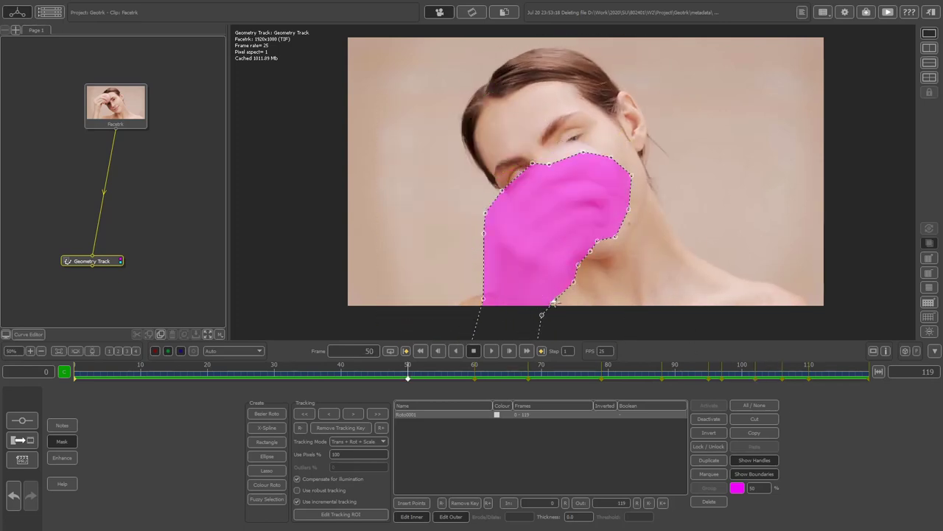
pyautogui.click(441, 369)
pyautogui.moveTo(461, 312); pyautogui.dragTo(428, 310)
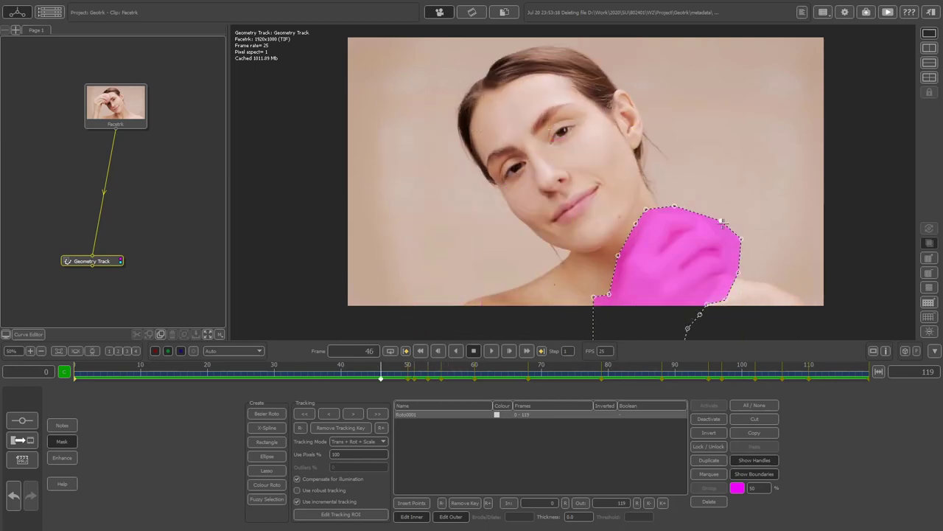
# Fit the mask to the hand and sponge at frames 48, 40, 34 and on back to frame 0, and scrub the clip to check it.
pyautogui.press('Right')
pyautogui.press('Right')
pyautogui.moveTo(652, 273); pyautogui.dragTo(660, 275)
pyautogui.click(341, 376)
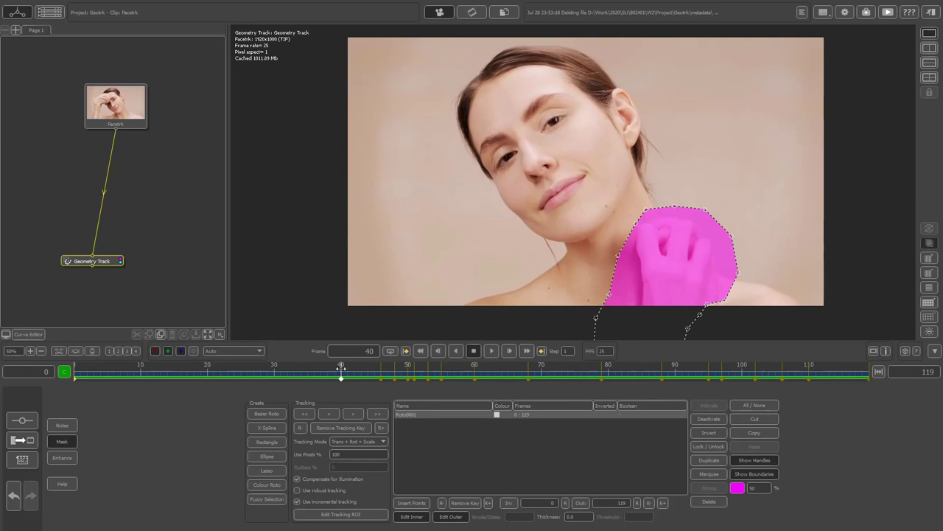
pyautogui.moveTo(729, 233); pyautogui.dragTo(719, 234)
pyautogui.click(301, 377)
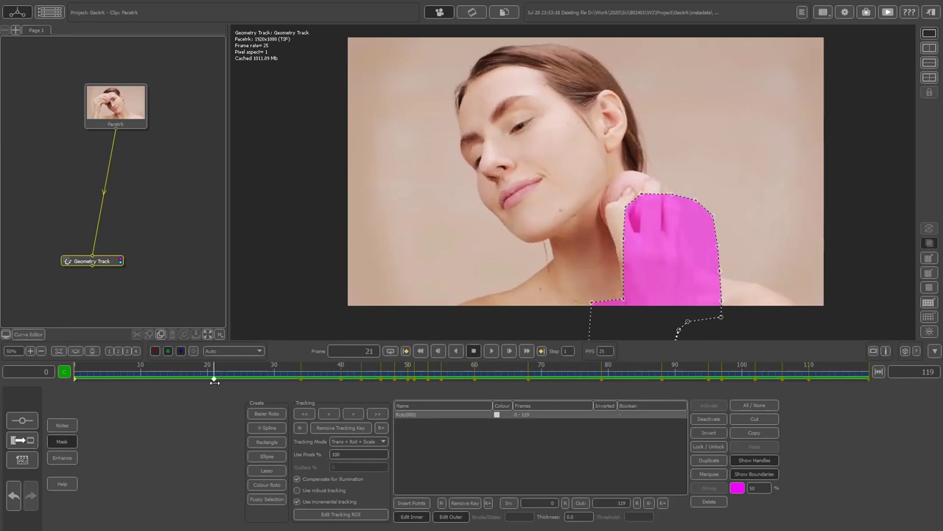
pyautogui.moveTo(576, 245); pyautogui.dragTo(548, 236)
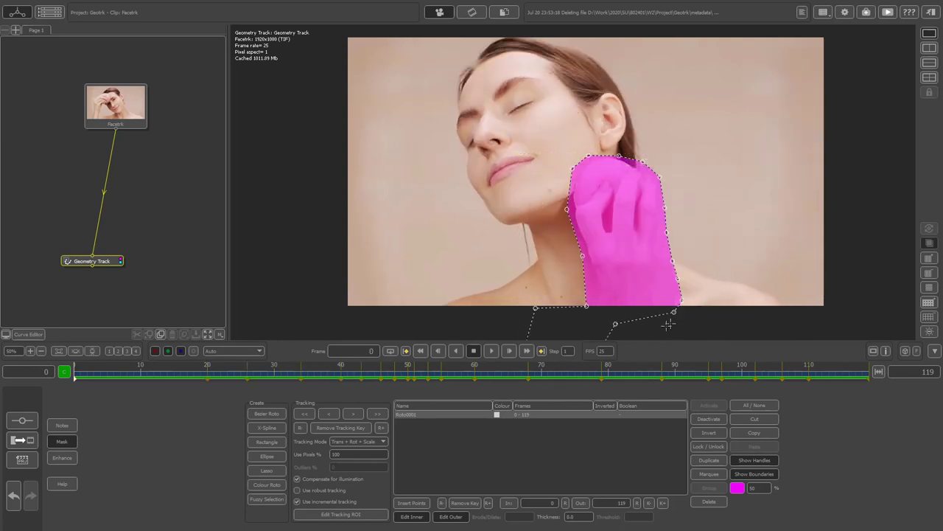
pyautogui.moveTo(86, 377); pyautogui.dragTo(223, 265)
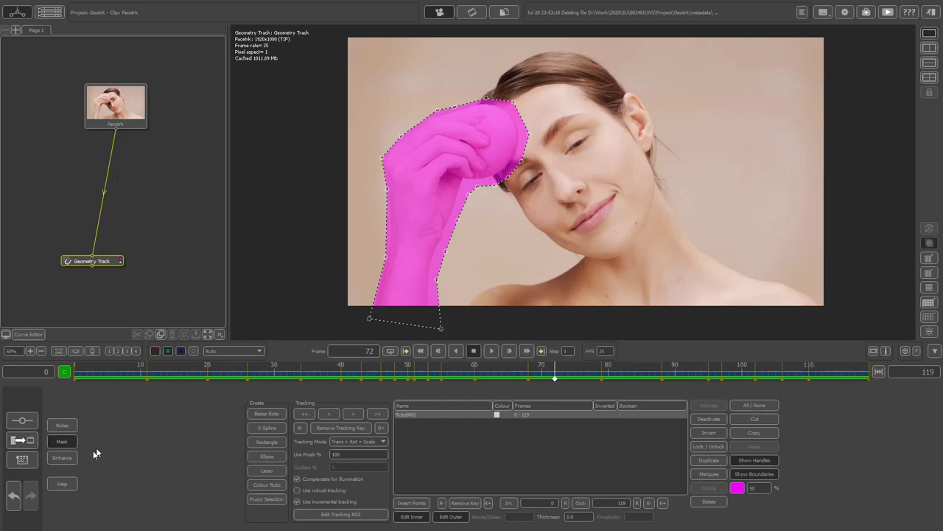
# Leave the mask editor and track the head model backward from frame 34 to frame 0.
pyautogui.click(69, 444)
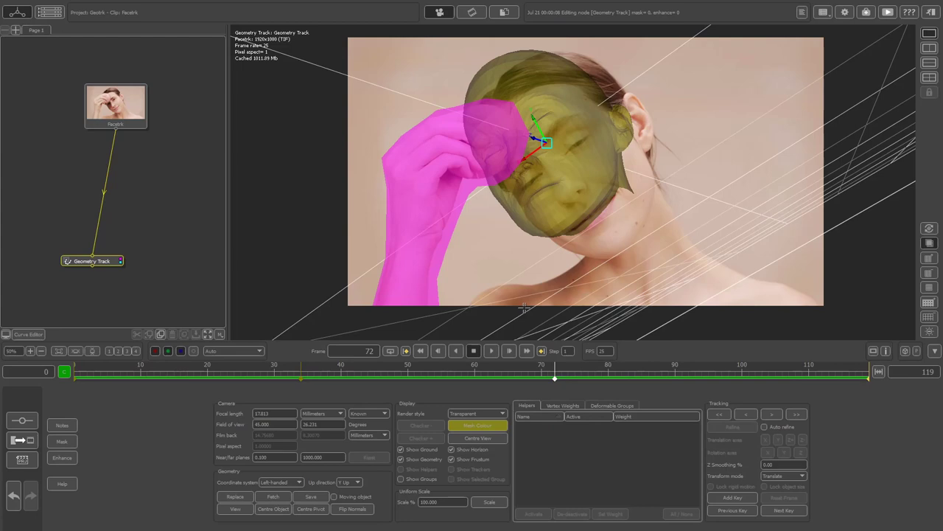
pyautogui.moveTo(516, 375); pyautogui.dragTo(302, 388)
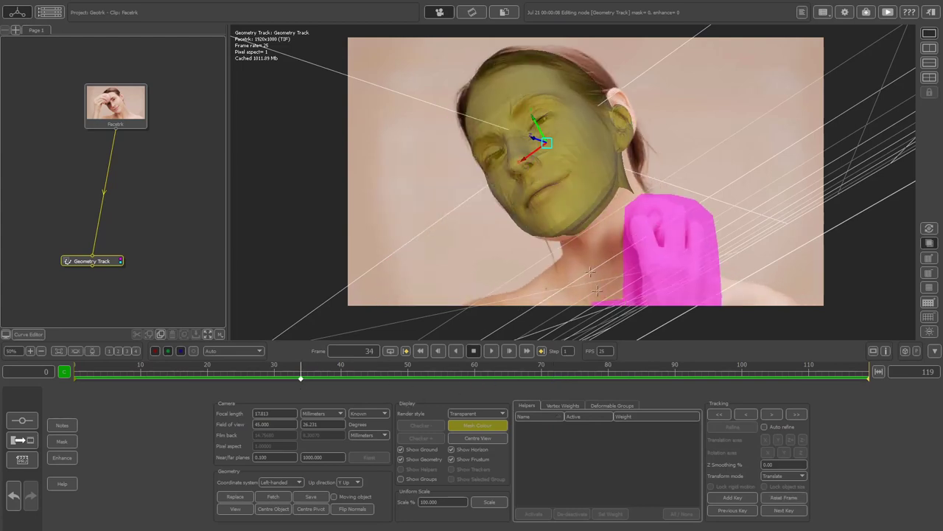
pyautogui.click(718, 416)
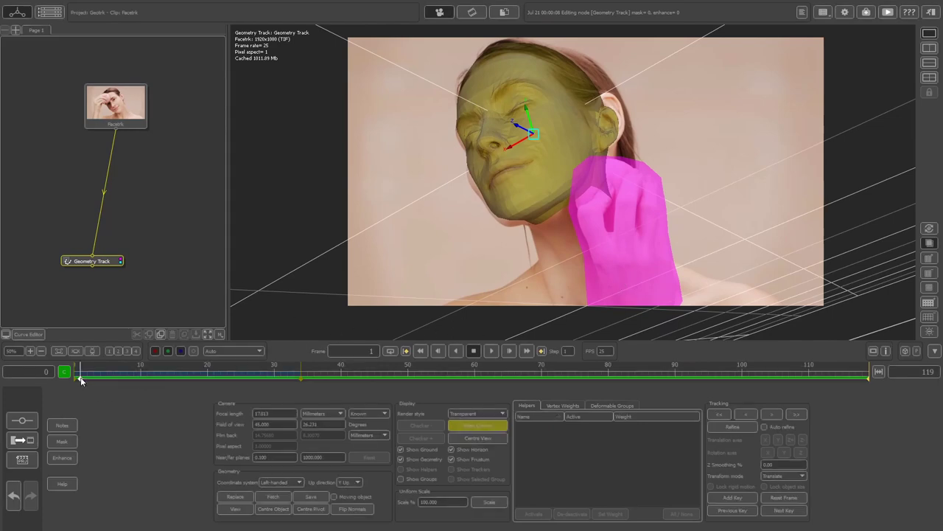
pyautogui.moveTo(80, 377); pyautogui.dragTo(82, 377)
pyautogui.click(743, 413)
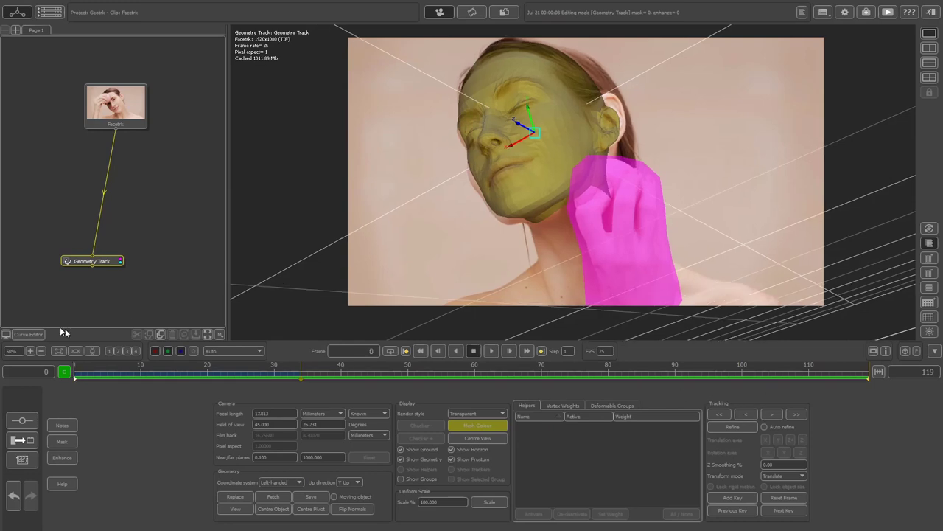
# Nudge the head model at frame 0 to line up with the face, scrubbing the clip to check the backward track.
pyautogui.moveTo(230, 382); pyautogui.dragTo(65, 354)
pyautogui.moveTo(37, 336); pyautogui.dragTo(137, 336)
pyautogui.moveTo(527, 108); pyautogui.dragTo(527, 107)
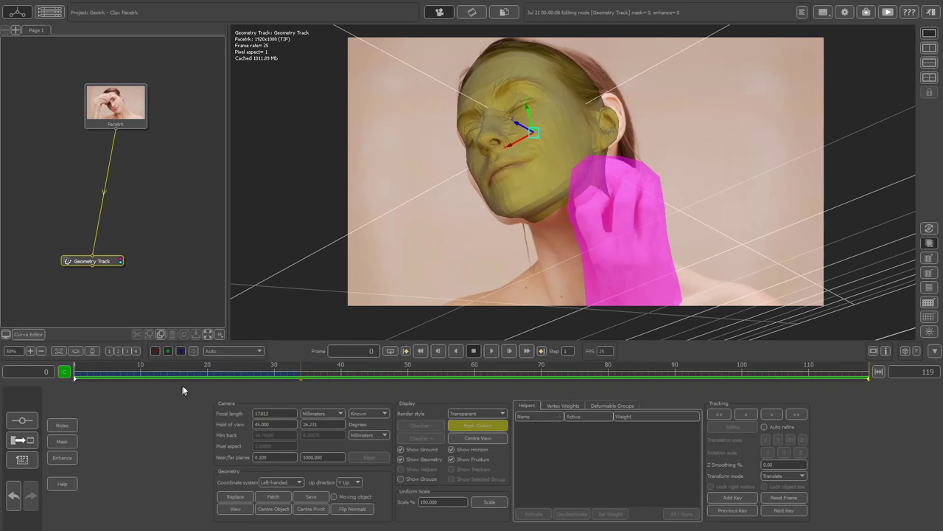
pyautogui.moveTo(133, 383); pyautogui.dragTo(62, 336)
pyautogui.moveTo(528, 106); pyautogui.dragTo(528, 109)
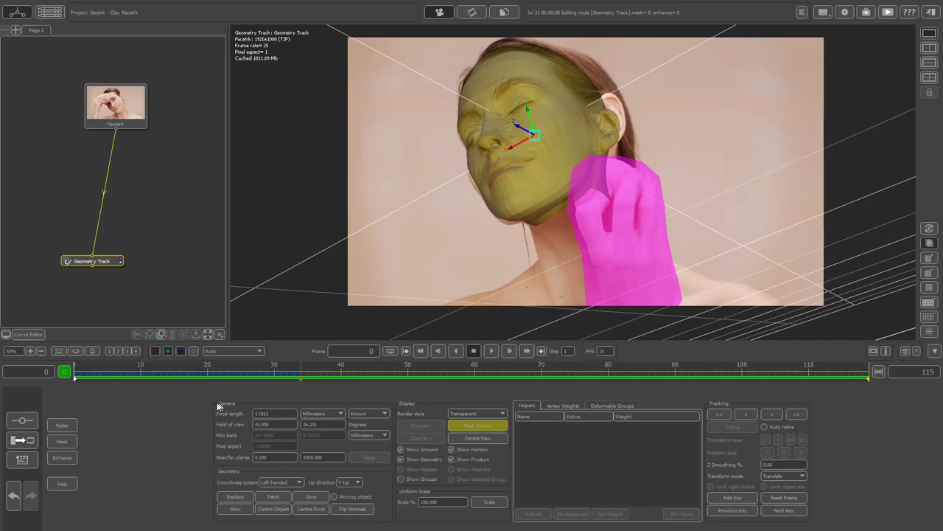
# Nudge the head model at frame 34, refine the motion between frames 0 and 34, and scrub to check it.
pyautogui.moveTo(185, 375); pyautogui.dragTo(301, 375)
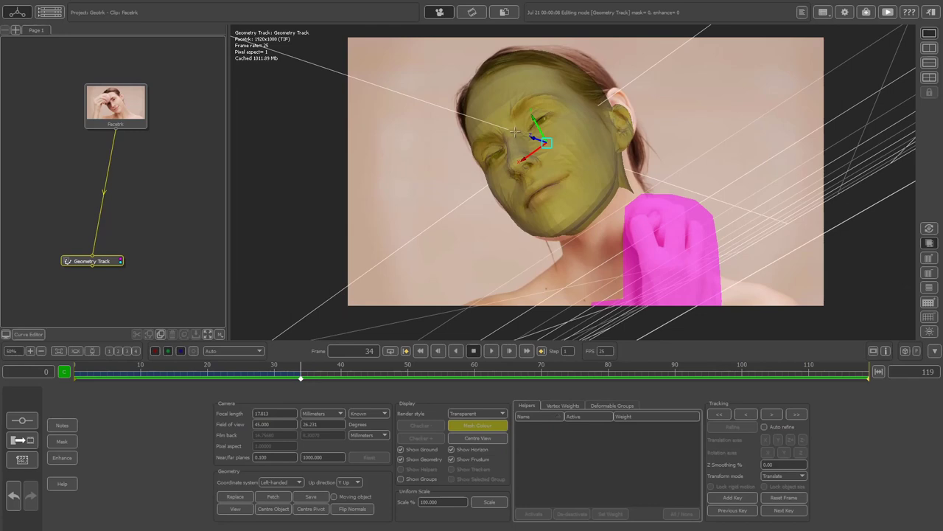
pyautogui.moveTo(533, 116); pyautogui.dragTo(535, 118)
pyautogui.moveTo(154, 375); pyautogui.dragTo(180, 378)
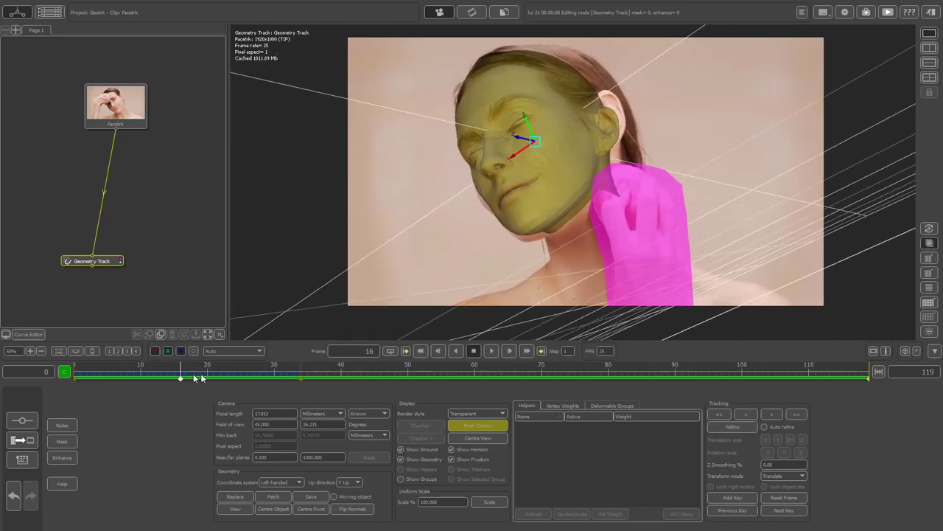
pyautogui.click(733, 428)
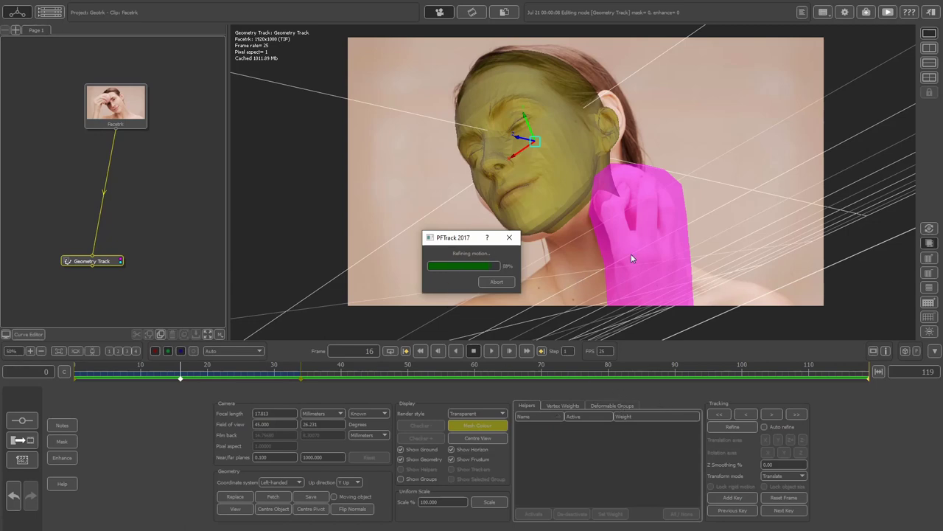
pyautogui.moveTo(180, 364); pyautogui.dragTo(302, 369)
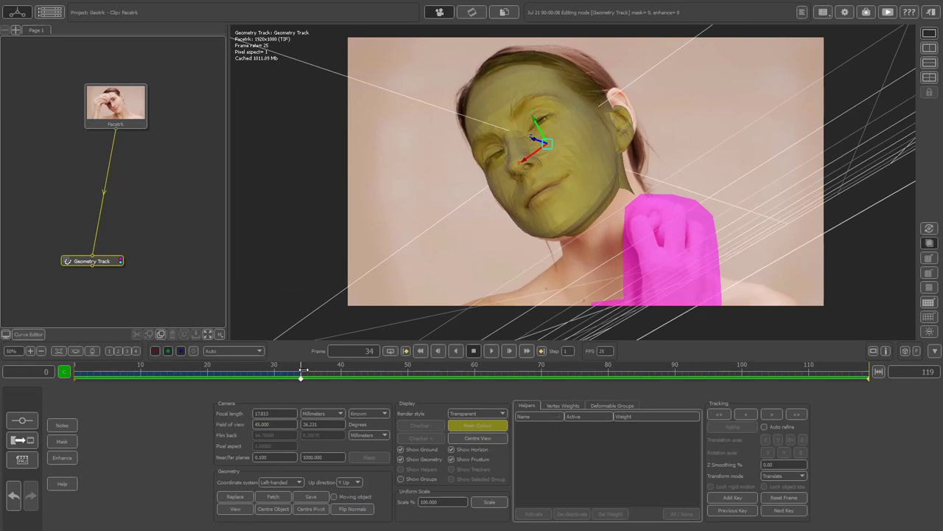
# Track the head model forward from frame 34 to frame 69 and add a key at frame 48.
pyautogui.click(799, 414)
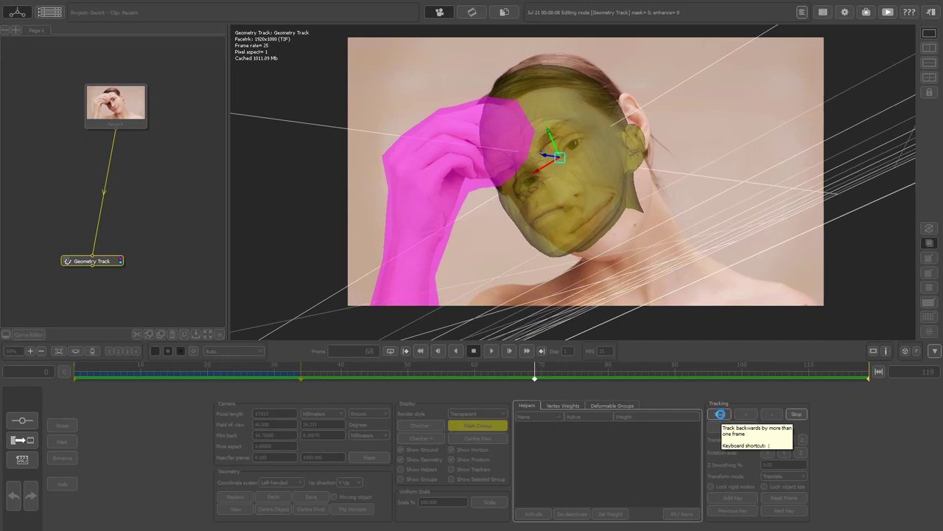
pyautogui.moveTo(469, 382); pyautogui.dragTo(392, 379)
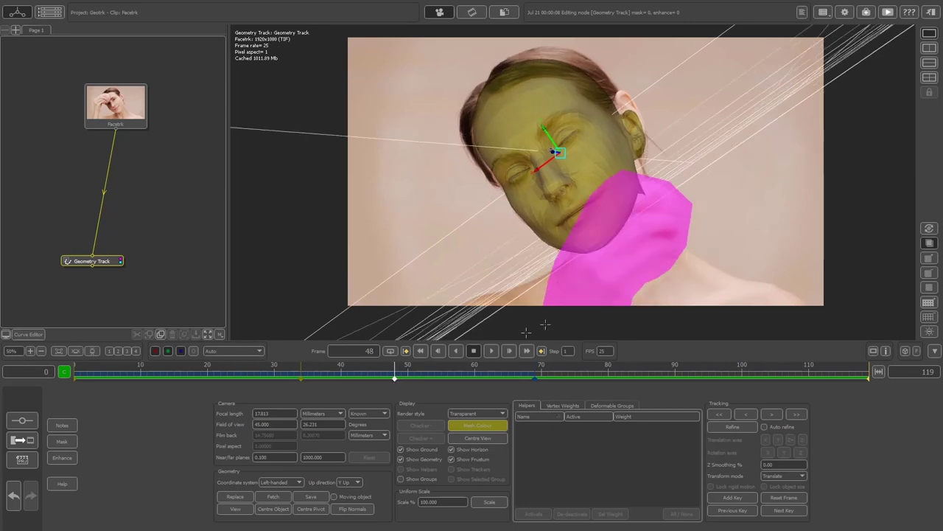
pyautogui.click(743, 497)
# Move and rotate the head model at frame 69 so it lines up with the woman's face.
pyautogui.moveTo(395, 378); pyautogui.dragTo(534, 382)
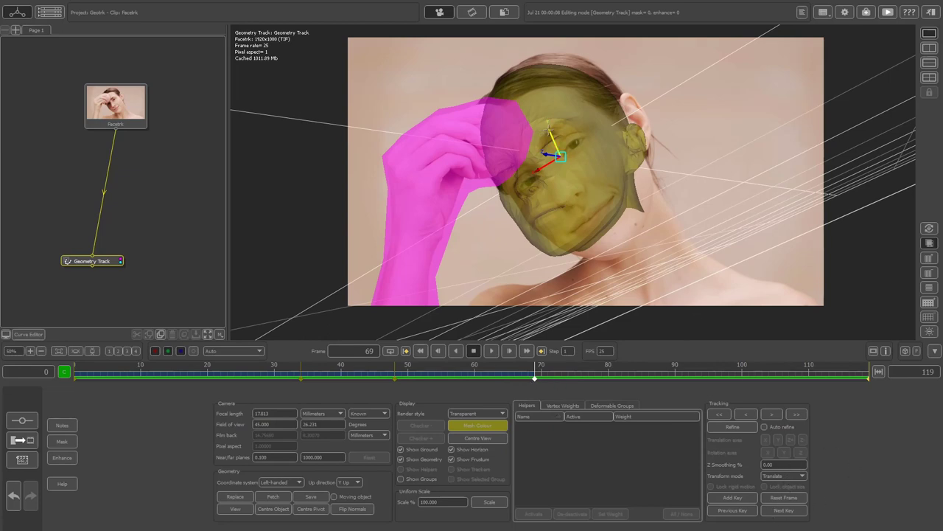
pyautogui.moveTo(549, 131); pyautogui.dragTo(553, 144)
pyautogui.moveTo(546, 184); pyautogui.dragTo(564, 190)
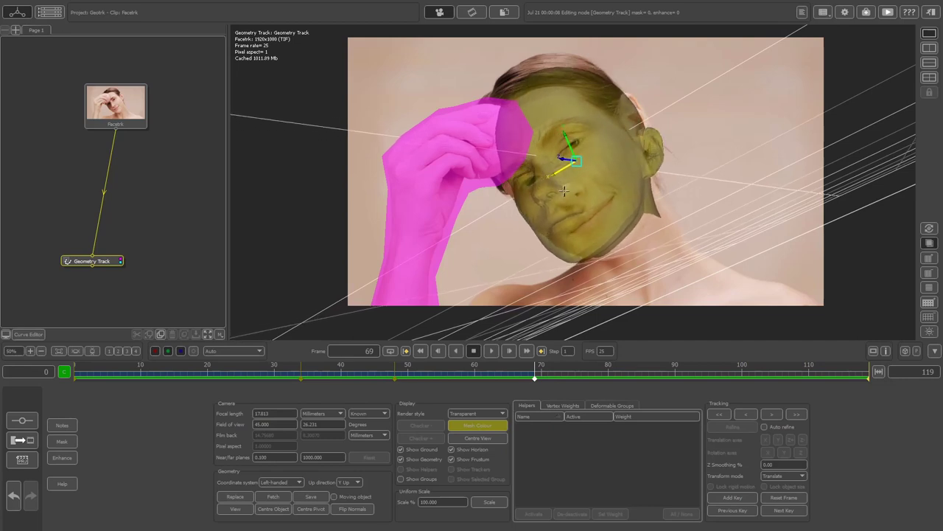
pyautogui.click(785, 483)
pyautogui.click(782, 510)
pyautogui.moveTo(573, 183)
pyautogui.mouseDown()
pyautogui.moveTo(581, 161)
pyautogui.moveTo(571, 159)
pyautogui.moveTo(574, 168)
pyautogui.mouseUp()
pyautogui.click(779, 476)
pyautogui.click(788, 506)
pyautogui.moveTo(566, 152); pyautogui.dragTo(572, 203)
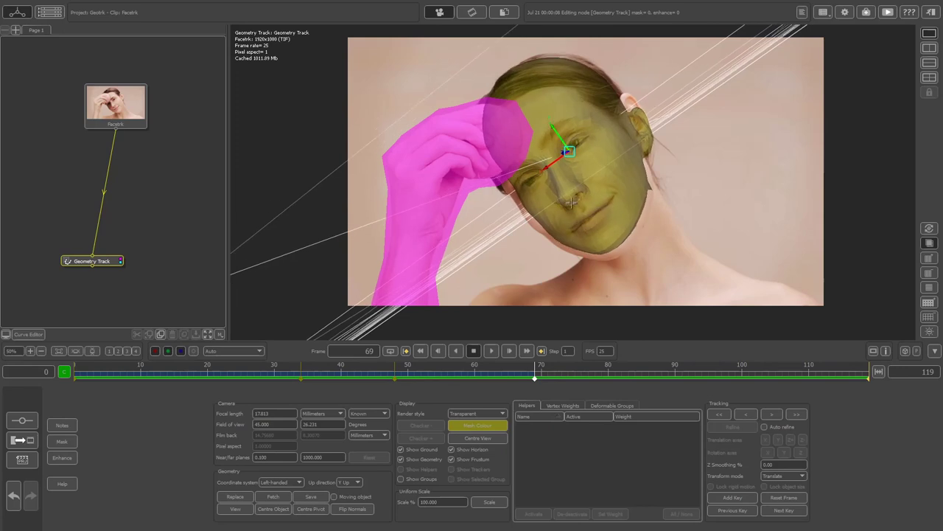
pyautogui.moveTo(552, 169); pyautogui.dragTo(552, 177)
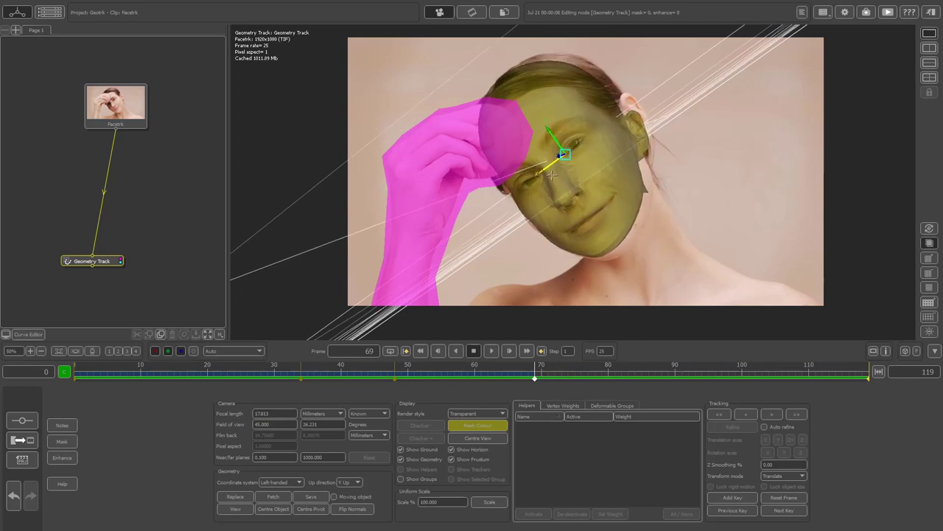
pyautogui.moveTo(556, 143); pyautogui.dragTo(562, 137)
# Fine-tune the head model's rotation and position at frame 69 and refine the motion between frames 48 and 69.
pyautogui.click(783, 477)
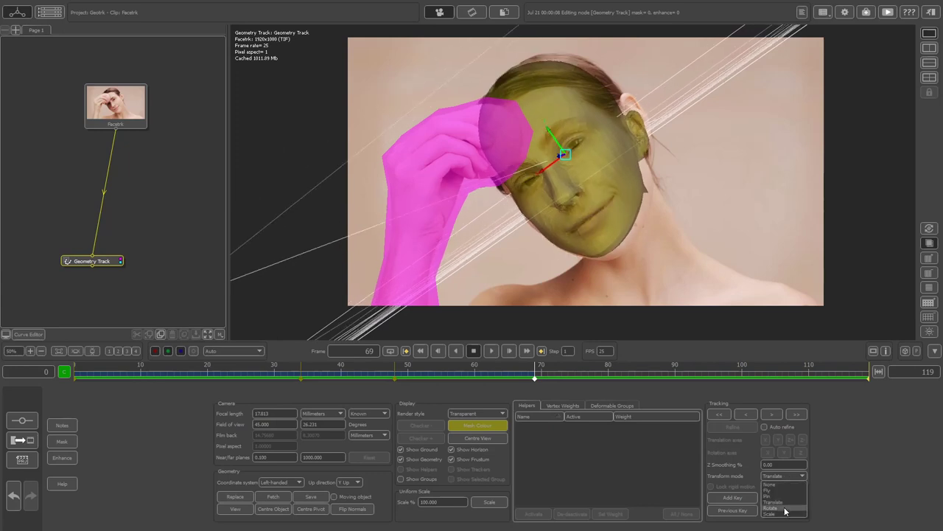
pyautogui.click(784, 510)
pyautogui.moveTo(581, 165); pyautogui.dragTo(579, 158)
pyautogui.click(783, 476)
pyautogui.click(784, 499)
pyautogui.moveTo(549, 129); pyautogui.dragTo(551, 131)
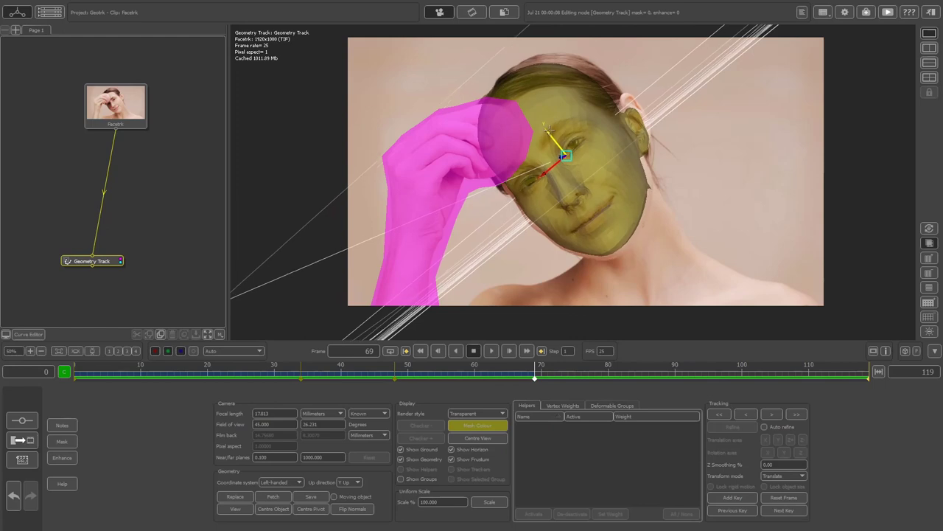
pyautogui.moveTo(560, 156); pyautogui.dragTo(556, 152)
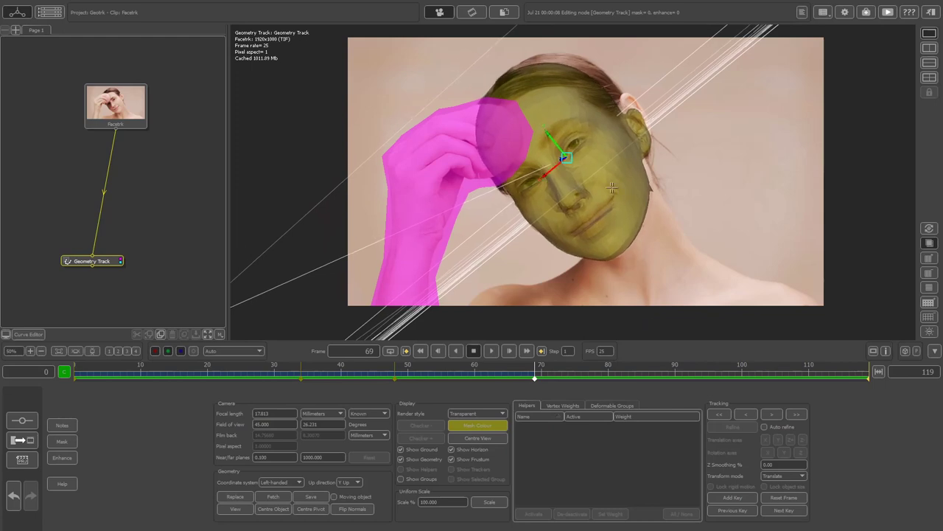
pyautogui.moveTo(548, 138); pyautogui.dragTo(549, 133)
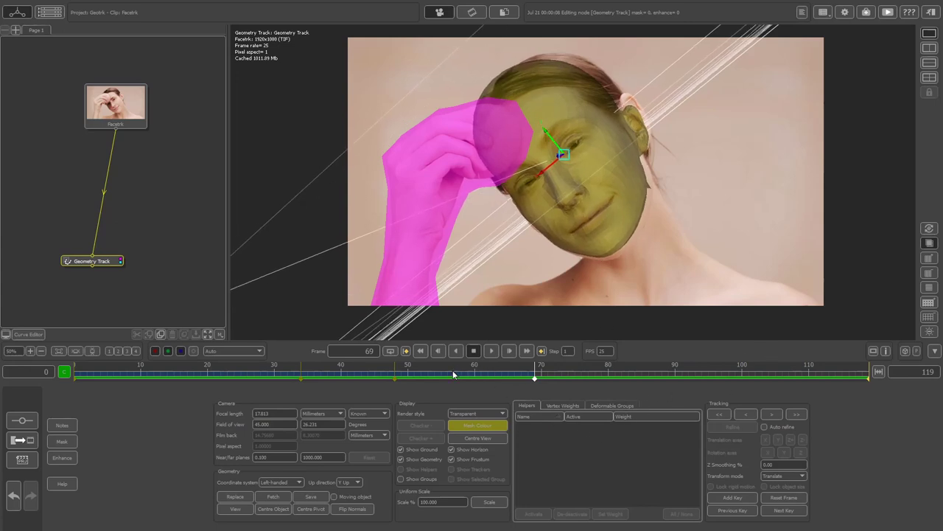
pyautogui.moveTo(526, 381); pyautogui.dragTo(483, 381)
pyautogui.click(731, 427)
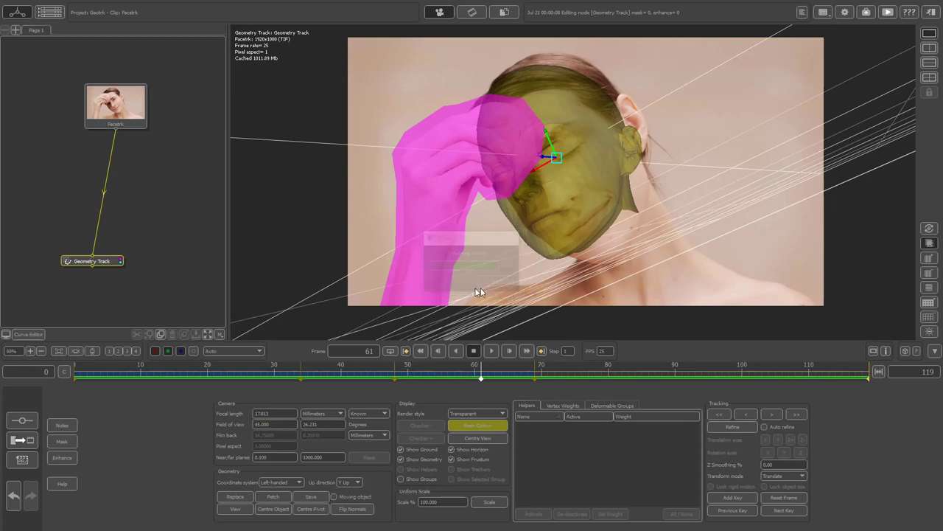
# Move the head model over the face at frame 59 and rotate it to match the head's tilt.
pyautogui.moveTo(462, 376)
pyautogui.mouseDown()
pyautogui.moveTo(400, 378)
pyautogui.moveTo(466, 378)
pyautogui.mouseUp()
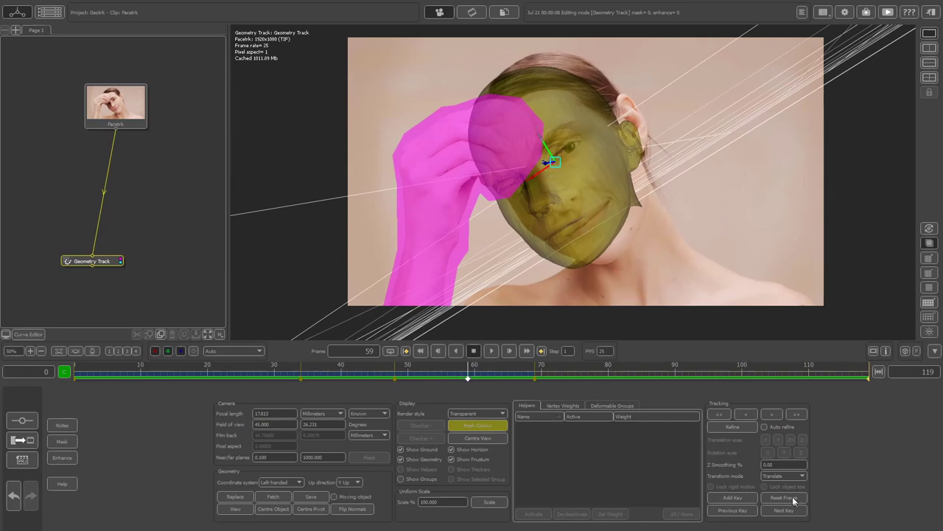
pyautogui.moveTo(536, 171); pyautogui.dragTo(552, 173)
pyautogui.moveTo(554, 139); pyautogui.dragTo(560, 141)
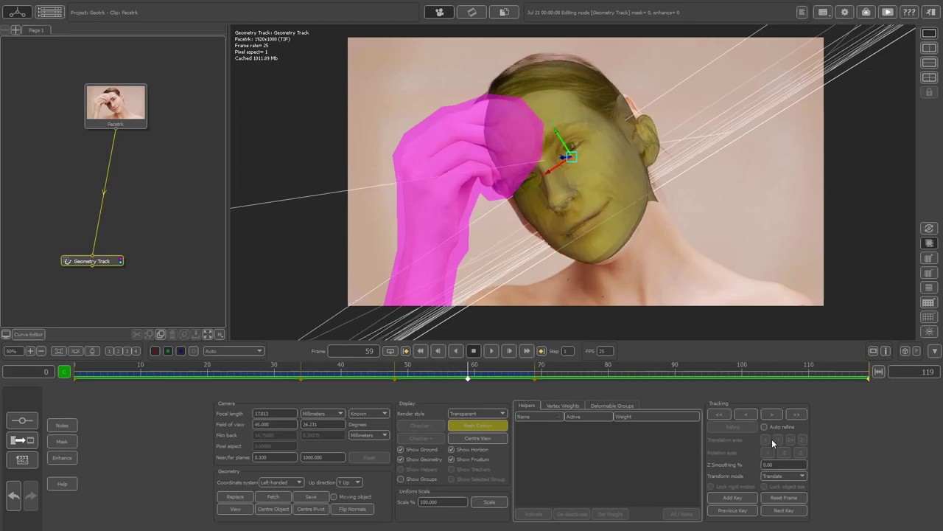
pyautogui.click(780, 474)
pyautogui.click(766, 485)
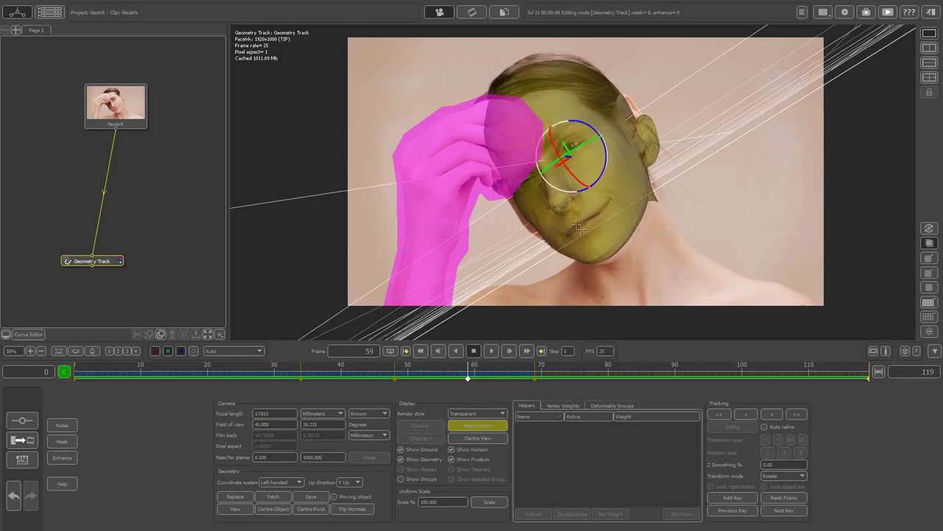
pyautogui.moveTo(559, 180); pyautogui.dragTo(560, 177)
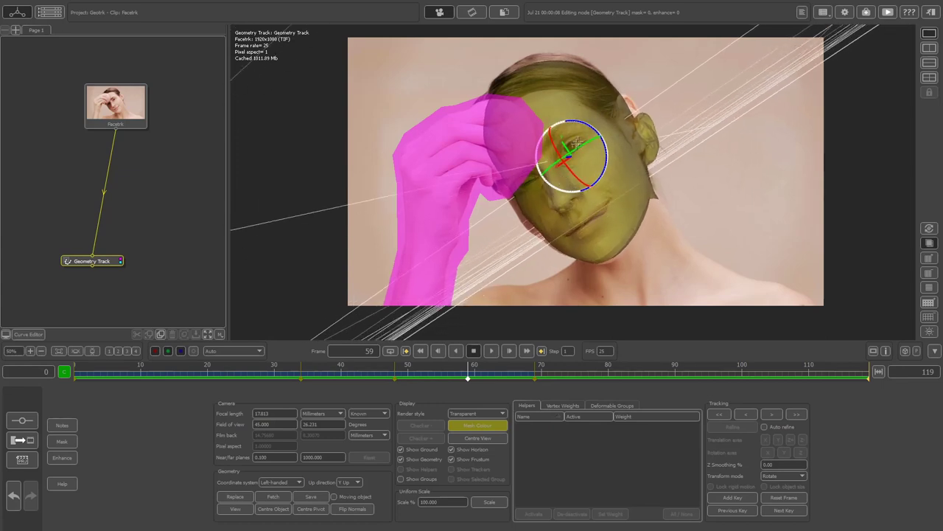
# Adjust the head model's position and rotation further at frame 59, and refine the motion between frames 48 and 59.
pyautogui.click(778, 476)
pyautogui.click(771, 507)
pyautogui.moveTo(559, 136); pyautogui.dragTo(564, 162)
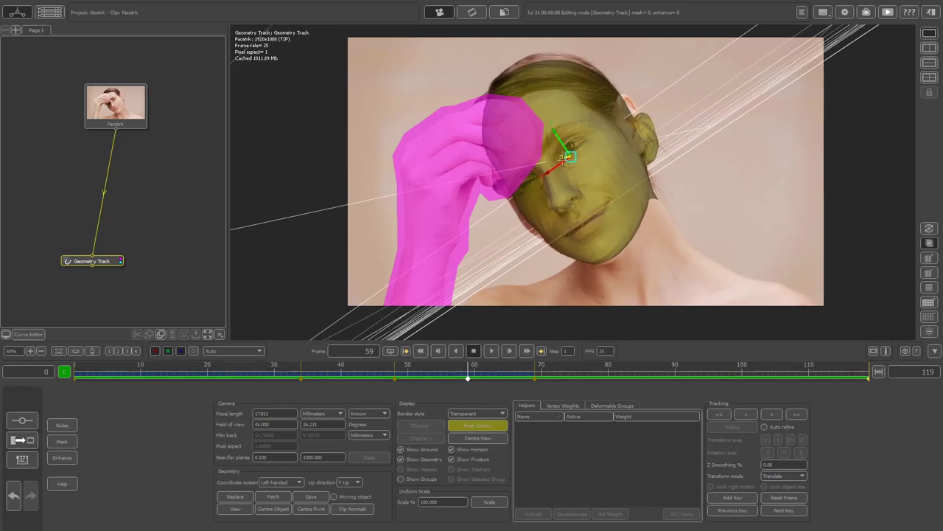
pyautogui.click(783, 476)
pyautogui.click(775, 507)
pyautogui.moveTo(566, 170); pyautogui.dragTo(562, 174)
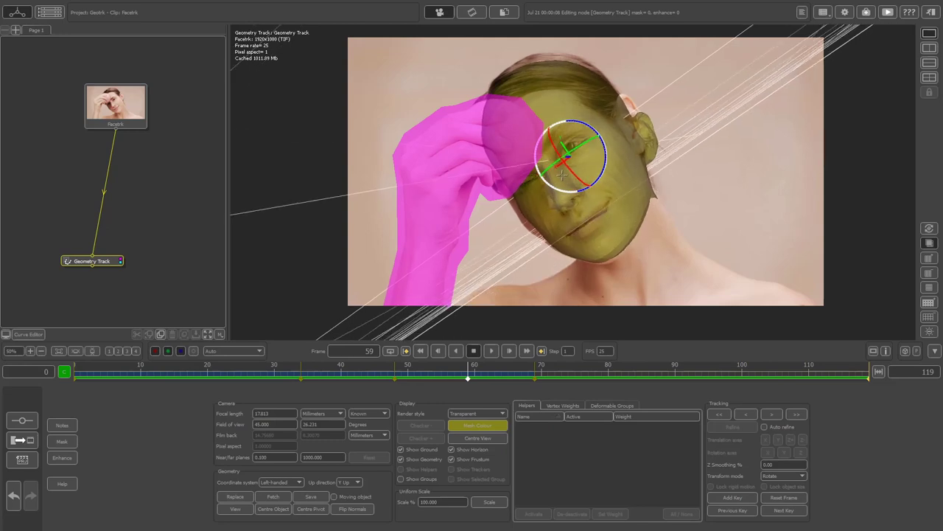
pyautogui.click(435, 376)
pyautogui.click(737, 426)
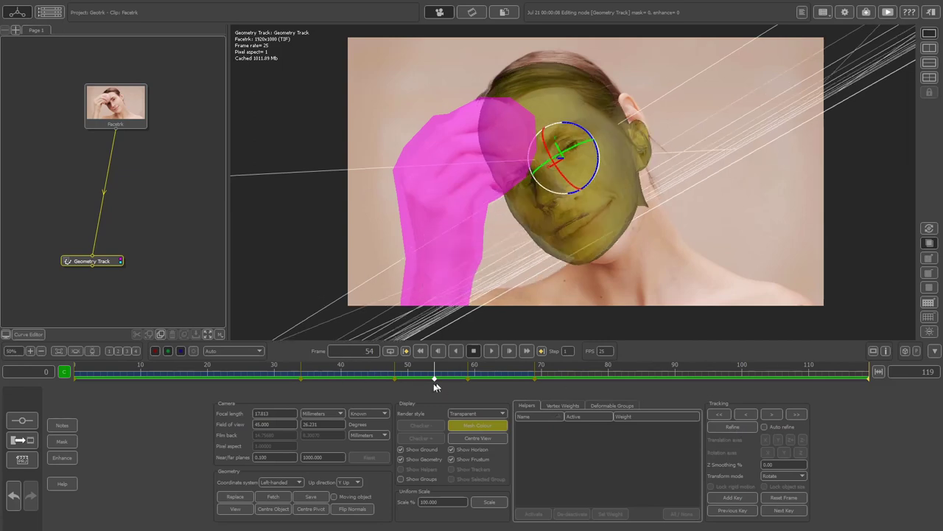
# Correct the head model's rotation and position at frames 54 and 51 and refine the motion between the keys.
pyautogui.moveTo(432, 377)
pyautogui.mouseDown()
pyautogui.moveTo(424, 378)
pyautogui.moveTo(436, 378)
pyautogui.mouseUp()
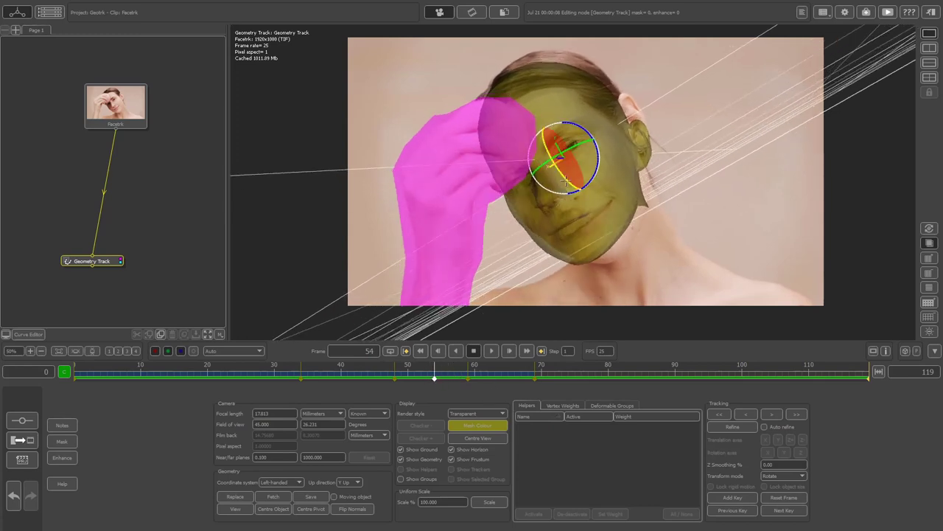
pyautogui.moveTo(566, 177); pyautogui.dragTo(550, 135)
pyautogui.press('t')
pyautogui.click(735, 429)
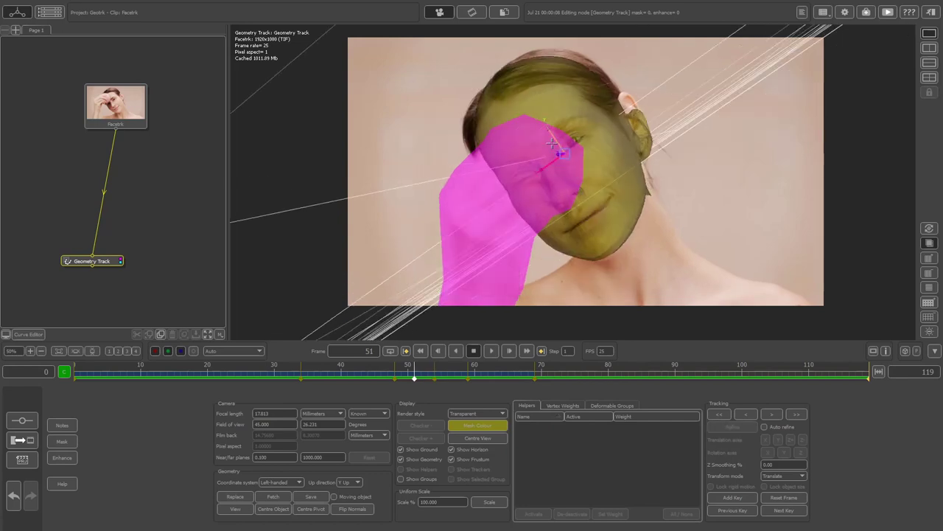
pyautogui.press('Left')
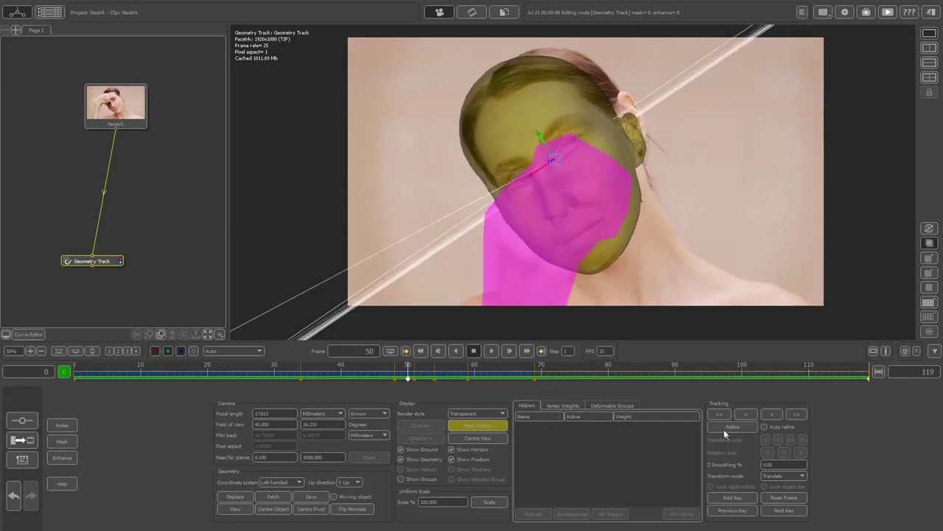
# Move and rotate the head model at frame 56 to match the face.
pyautogui.press('Right')
pyautogui.press('Right')
pyautogui.press('Right')
pyautogui.press('Right')
pyautogui.press('Right')
pyautogui.press('Right')
pyautogui.moveTo(551, 140); pyautogui.dragTo(555, 145)
pyautogui.press('r')
pyautogui.moveTo(565, 166)
pyautogui.mouseDown()
pyautogui.moveTo(571, 173)
pyautogui.moveTo(560, 169)
pyautogui.mouseUp()
pyautogui.press('t')
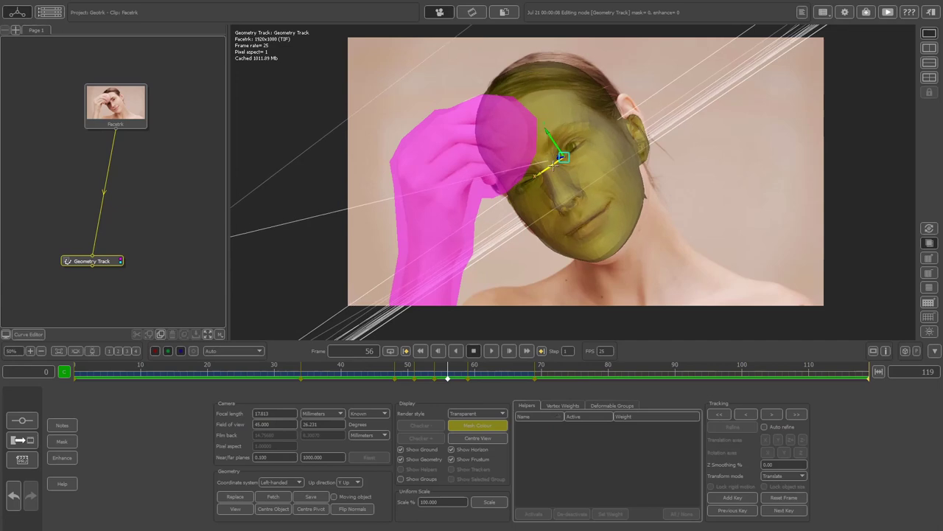
pyautogui.moveTo(571, 166)
pyautogui.mouseDown()
pyautogui.moveTo(543, 169)
pyautogui.moveTo(543, 185)
pyautogui.moveTo(562, 177)
pyautogui.mouseUp()
pyautogui.press('t')
pyautogui.press('r')
pyautogui.press('t')
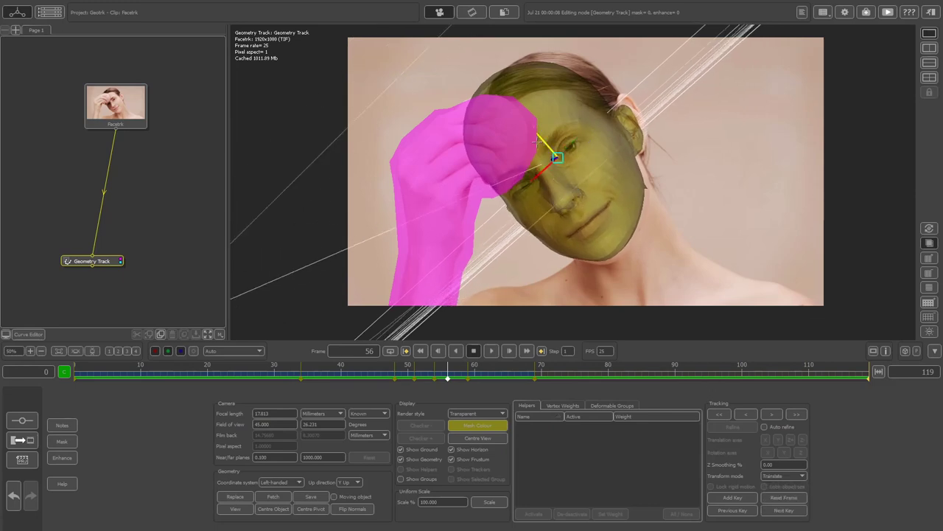
# Refine the motion around frame 50 and adjust the head model's placement at frames 50 and 51.
pyautogui.moveTo(448, 376); pyautogui.dragTo(408, 378)
pyautogui.click(743, 430)
pyautogui.moveTo(558, 157)
pyautogui.mouseDown()
pyautogui.moveTo(514, 91)
pyautogui.moveTo(554, 147)
pyautogui.mouseUp()
pyautogui.moveTo(409, 376)
pyautogui.mouseDown()
pyautogui.moveTo(389, 377)
pyautogui.moveTo(415, 376)
pyautogui.mouseUp()
pyautogui.moveTo(557, 150); pyautogui.dragTo(556, 173)
pyautogui.press('r')
pyautogui.press('t')
# Re-track the head model backward one frame at a time to frame 49, adding a key at frame 53.
pyautogui.moveTo(414, 378); pyautogui.dragTo(468, 376)
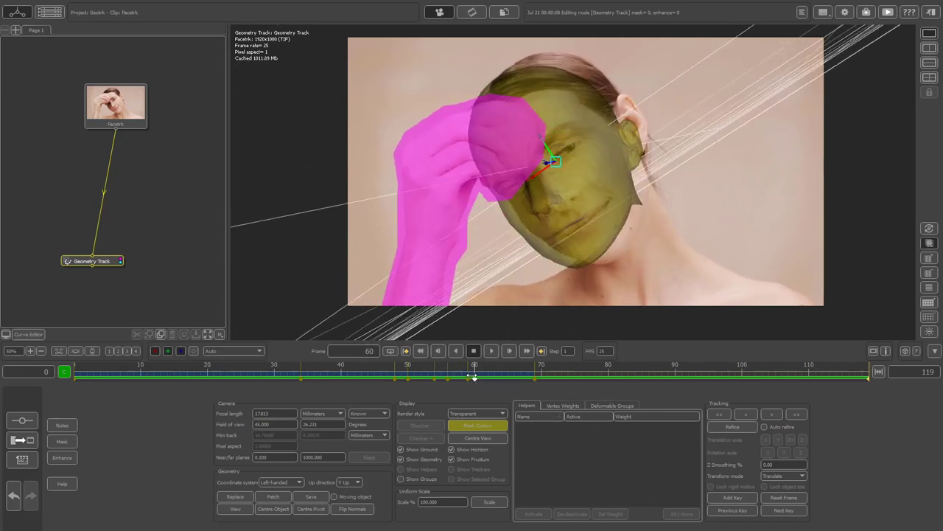
pyautogui.click(742, 413)
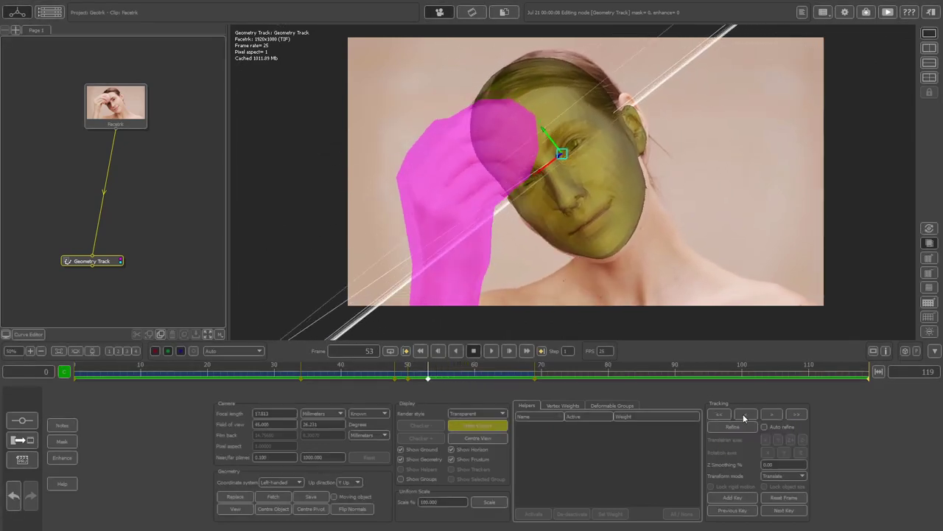
pyautogui.moveTo(425, 378)
pyautogui.mouseDown()
pyautogui.moveTo(288, 378)
pyautogui.moveTo(427, 380)
pyautogui.mouseUp()
pyautogui.click(736, 499)
pyautogui.click(748, 414)
pyautogui.click(730, 497)
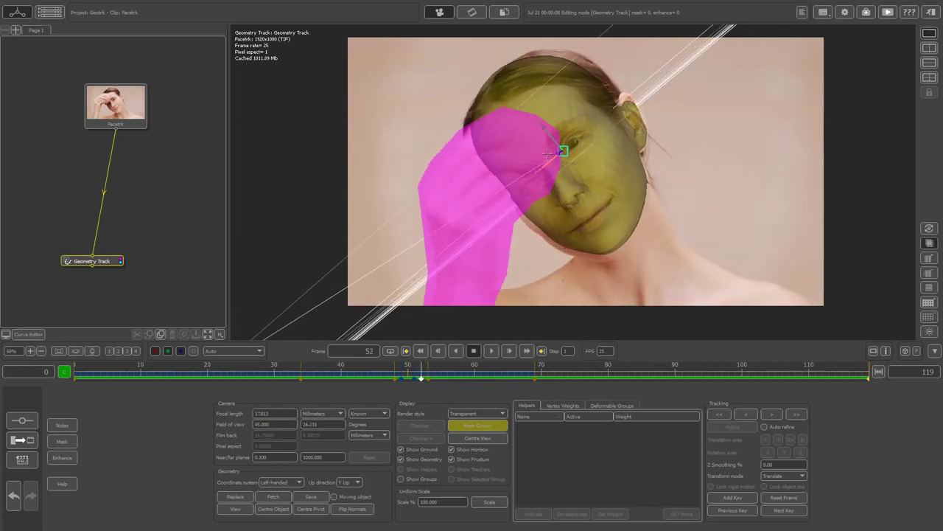
pyautogui.click(743, 414)
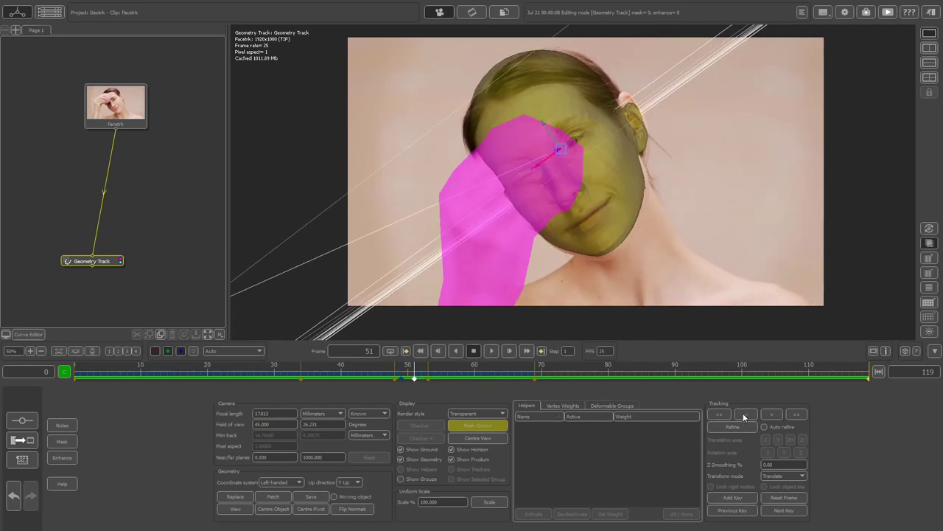
pyautogui.click(743, 414)
pyautogui.click(743, 414)
# Reposition the head model on the face at frames 51 and 48.
pyautogui.moveTo(402, 373)
pyautogui.mouseDown()
pyautogui.moveTo(428, 372)
pyautogui.moveTo(394, 372)
pyautogui.moveTo(415, 373)
pyautogui.mouseUp()
pyautogui.moveTo(563, 153); pyautogui.dragTo(567, 160)
pyautogui.moveTo(415, 372); pyautogui.dragTo(395, 372)
pyautogui.moveTo(542, 130); pyautogui.dragTo(545, 136)
pyautogui.moveTo(395, 373); pyautogui.dragTo(416, 364)
# Track the head model forward through the remaining frames to the end of the clip and scrub to check the result.
pyautogui.click(796, 413)
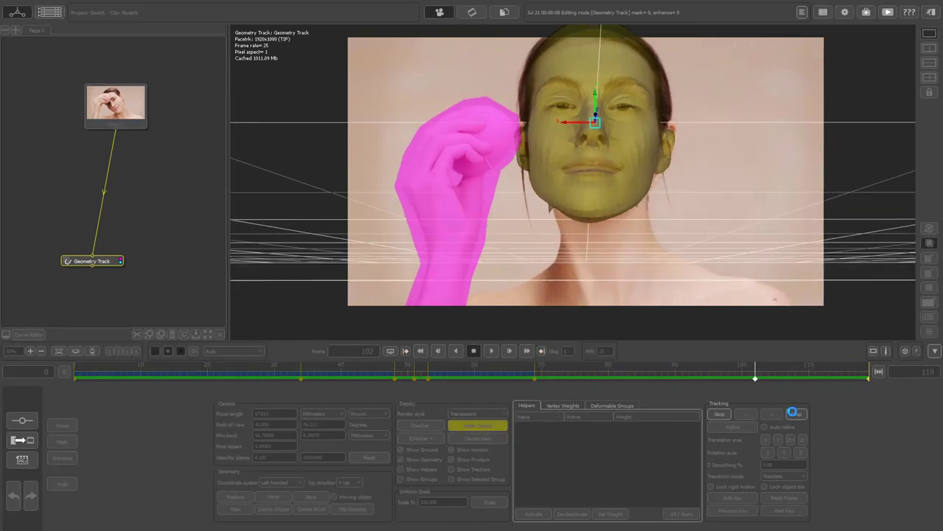
pyautogui.click(528, 377)
pyautogui.moveTo(528, 377); pyautogui.dragTo(430, 366)
pyautogui.moveTo(487, 364); pyautogui.dragTo(422, 367)
pyautogui.moveTo(427, 366); pyautogui.dragTo(737, 393)
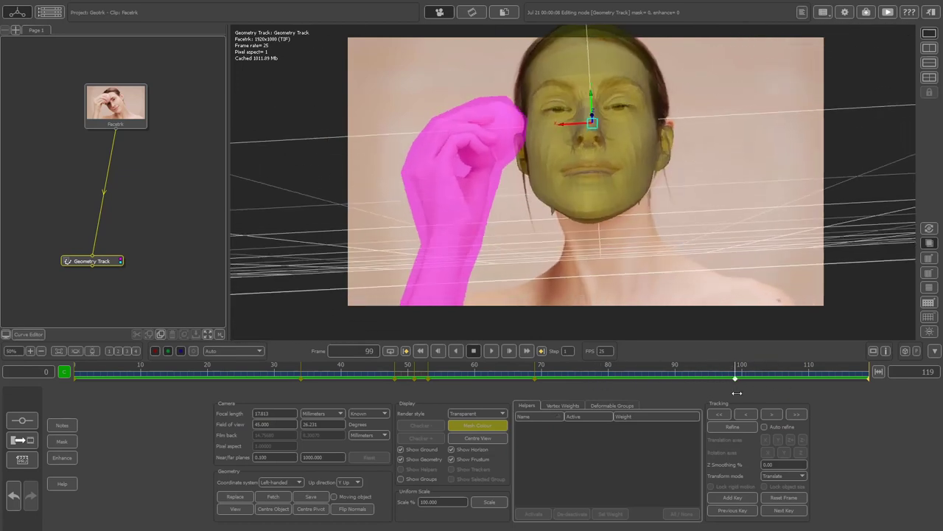
# Shift the head model vertically at frame 99 to match the face and refine the tracked motion there.
pyautogui.click(733, 428)
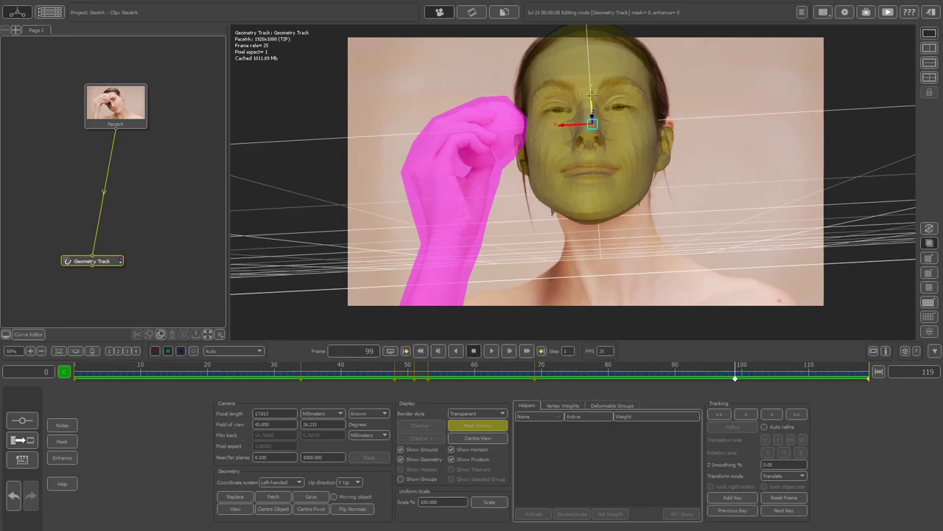
pyautogui.moveTo(595, 93); pyautogui.dragTo(600, 88)
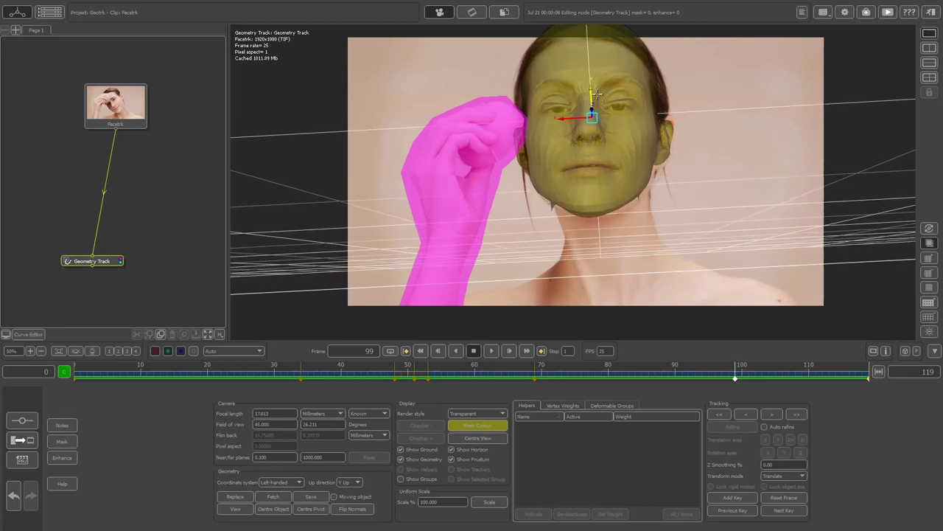
pyautogui.moveTo(592, 108)
pyautogui.mouseDown()
pyautogui.moveTo(600, 115)
pyautogui.moveTo(595, 93)
pyautogui.mouseUp()
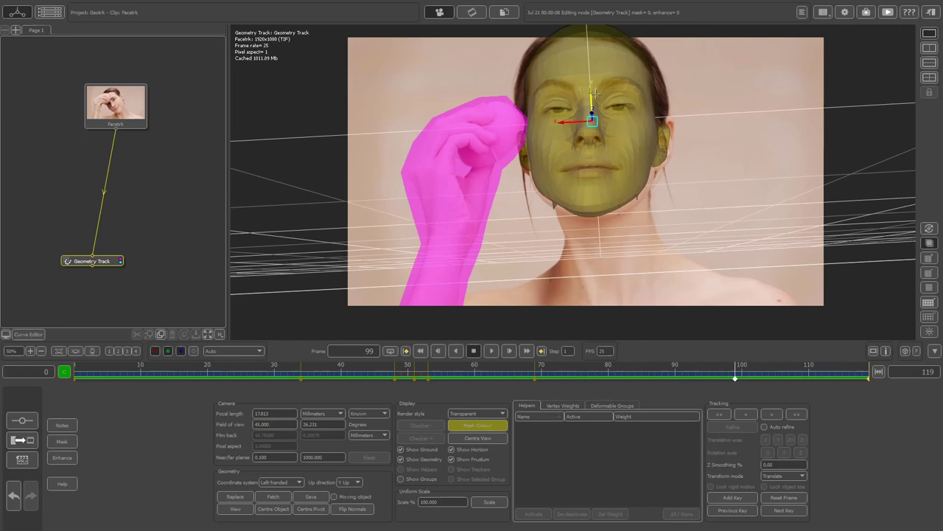
pyautogui.click(732, 428)
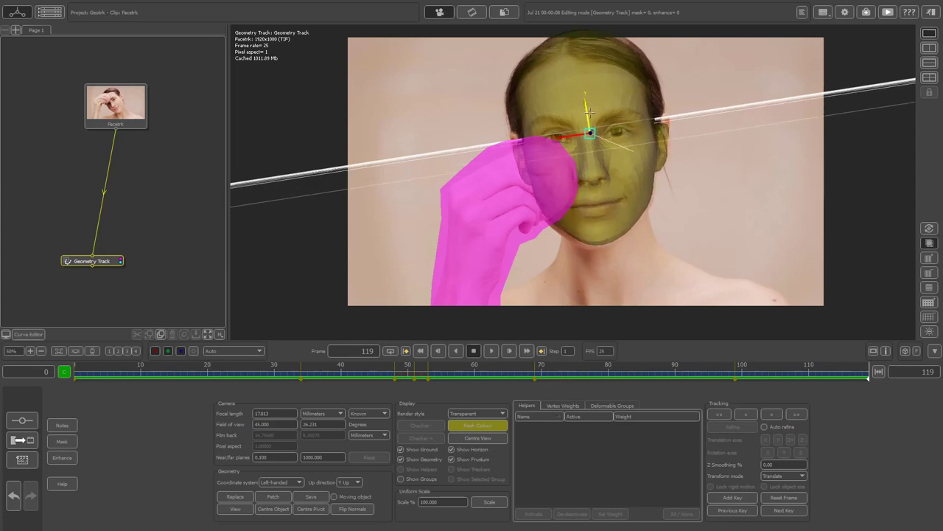
# Refine the head track around frame 110 and scrub back through the clip to check the fit.
pyautogui.click(808, 377)
pyautogui.click(737, 426)
pyautogui.moveTo(744, 370); pyautogui.dragTo(384, 410)
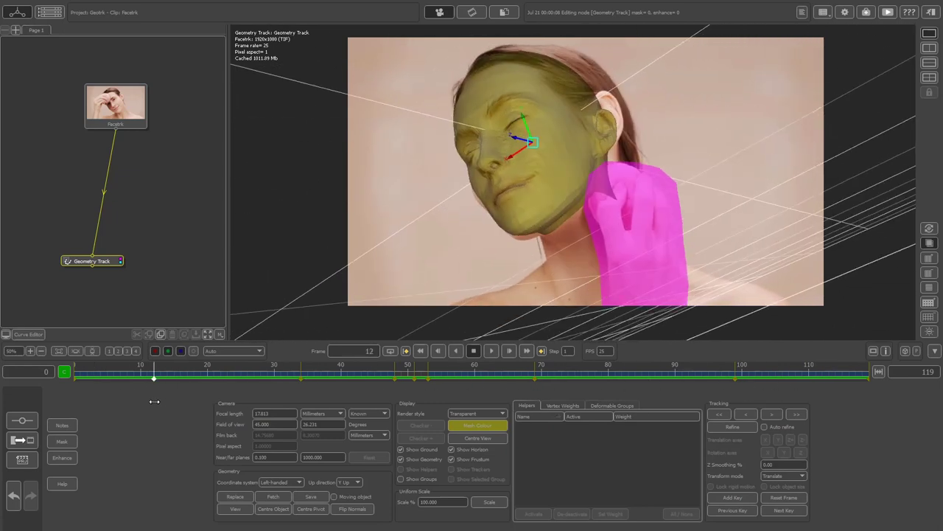
# Set the head model's render style to 3D Checkerboard and scrub the clip to check how the pattern sticks.
pyautogui.click(479, 414)
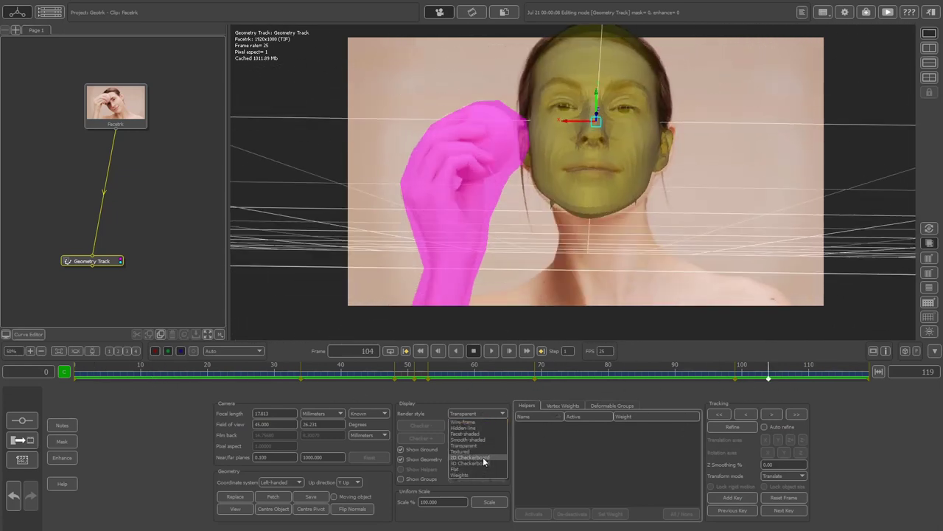
pyautogui.click(485, 463)
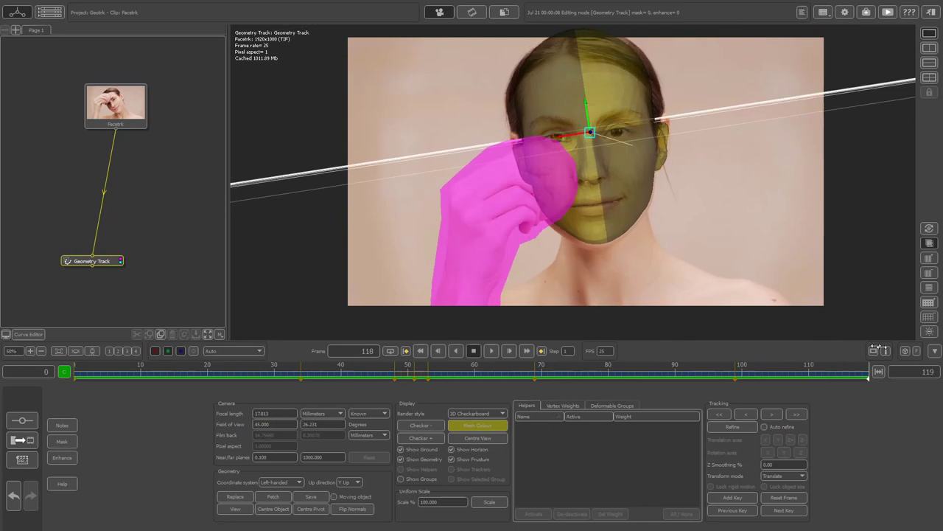
pyautogui.moveTo(902, 350); pyautogui.dragTo(823, 359)
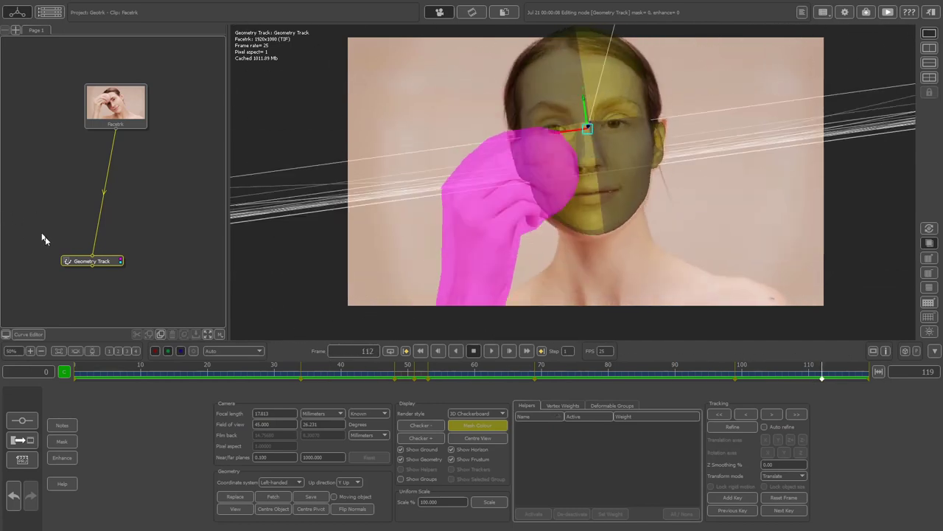
# Move the Geometry Track node directly beneath the Facetrk source node and scrub the clip to review the track.
pyautogui.moveTo(104, 262); pyautogui.dragTo(123, 175)
pyautogui.click(104, 177)
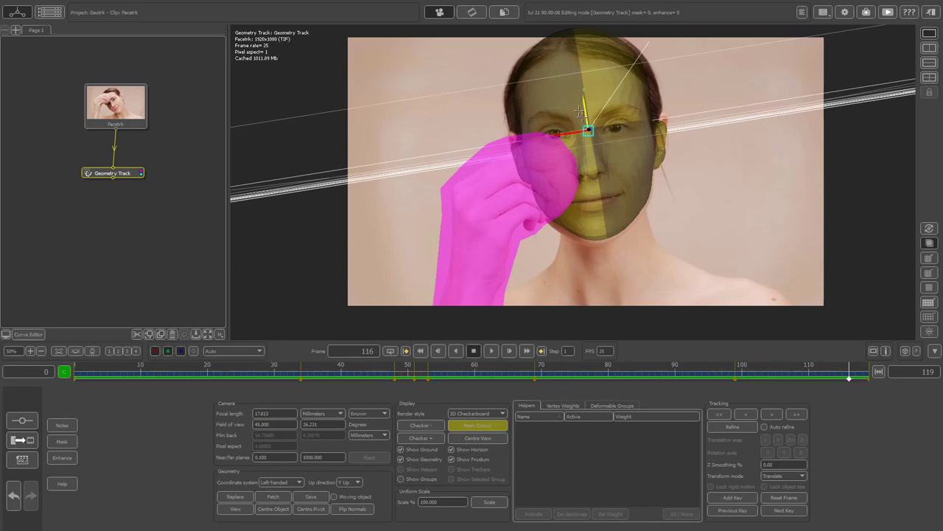
pyautogui.moveTo(156, 374); pyautogui.dragTo(373, 371)
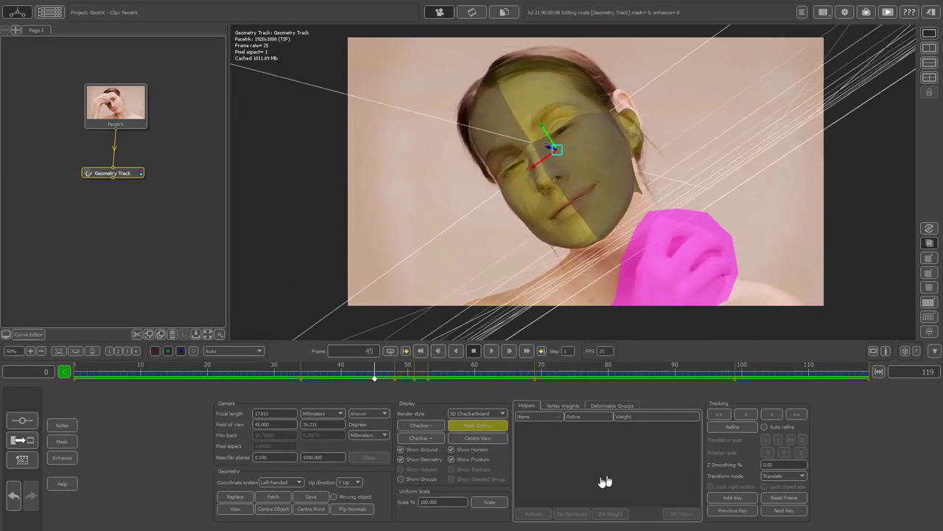
pyautogui.moveTo(458, 374); pyautogui.dragTo(208, 389)
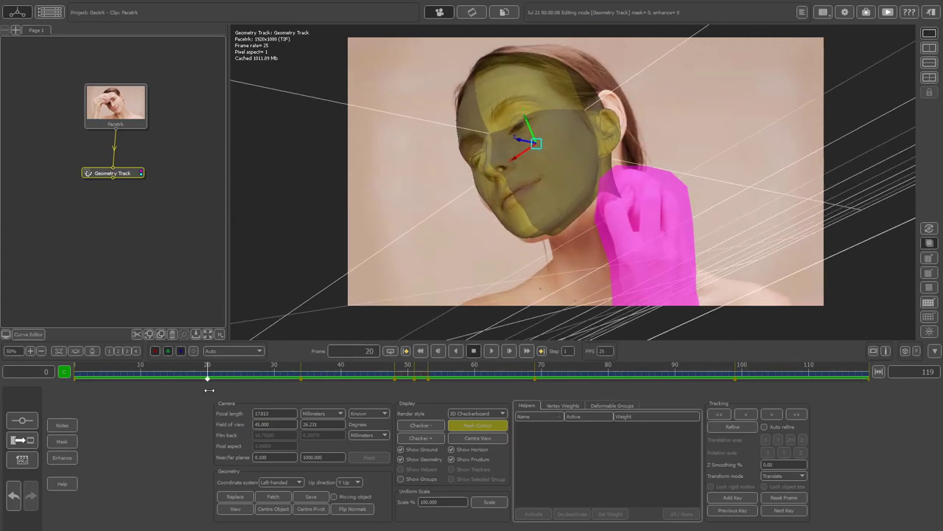
# Set the head model's render style to Facet-shaded and scrub through the opening frames to inspect the track.
pyautogui.click(498, 424)
pyautogui.click(484, 437)
pyautogui.moveTo(440, 374); pyautogui.dragTo(68, 322)
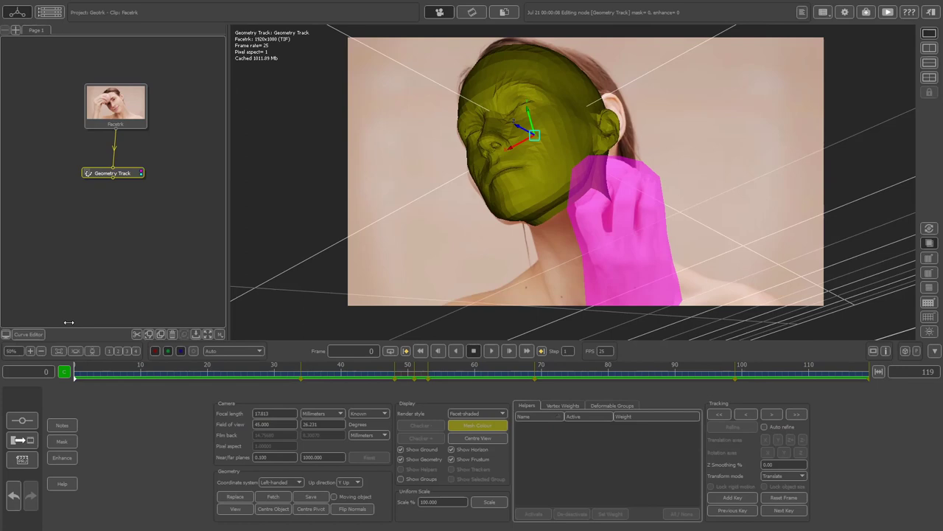
pyautogui.moveTo(74, 320); pyautogui.dragTo(92, 359)
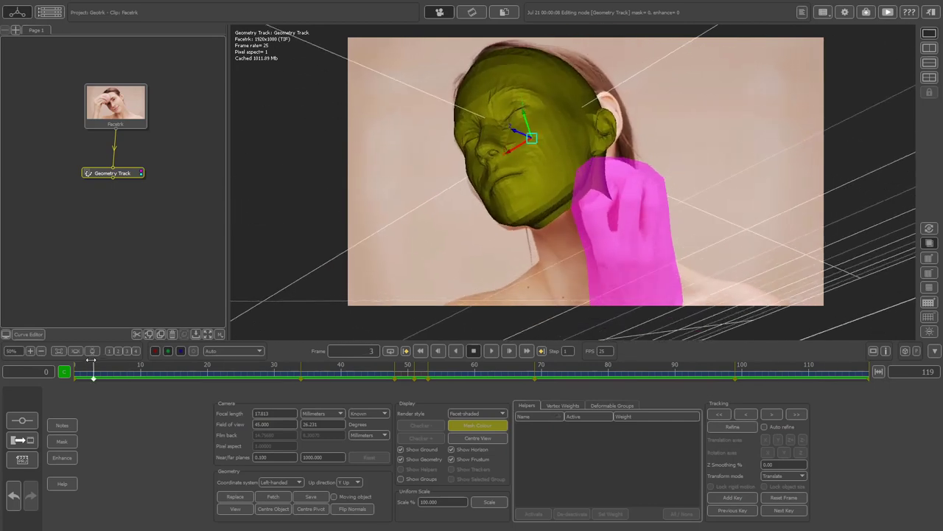
pyautogui.moveTo(94, 358); pyautogui.dragTo(200, 368)
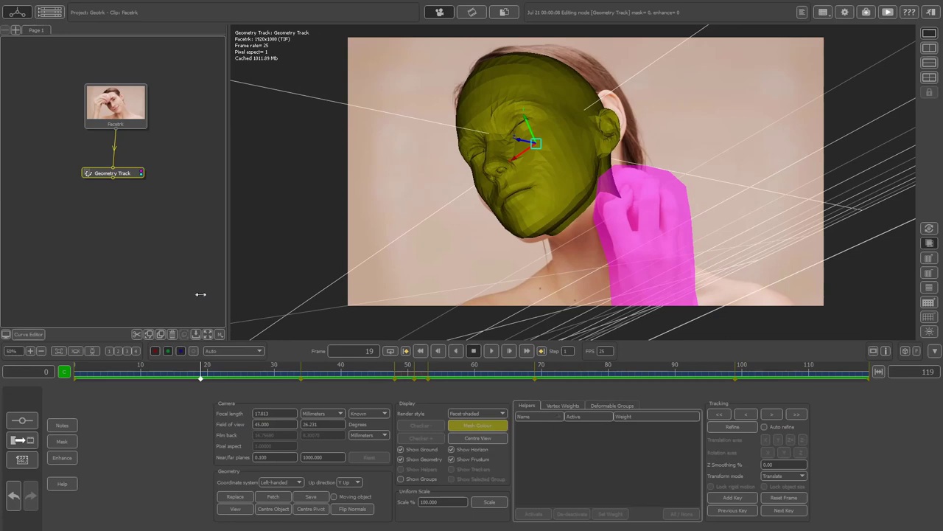